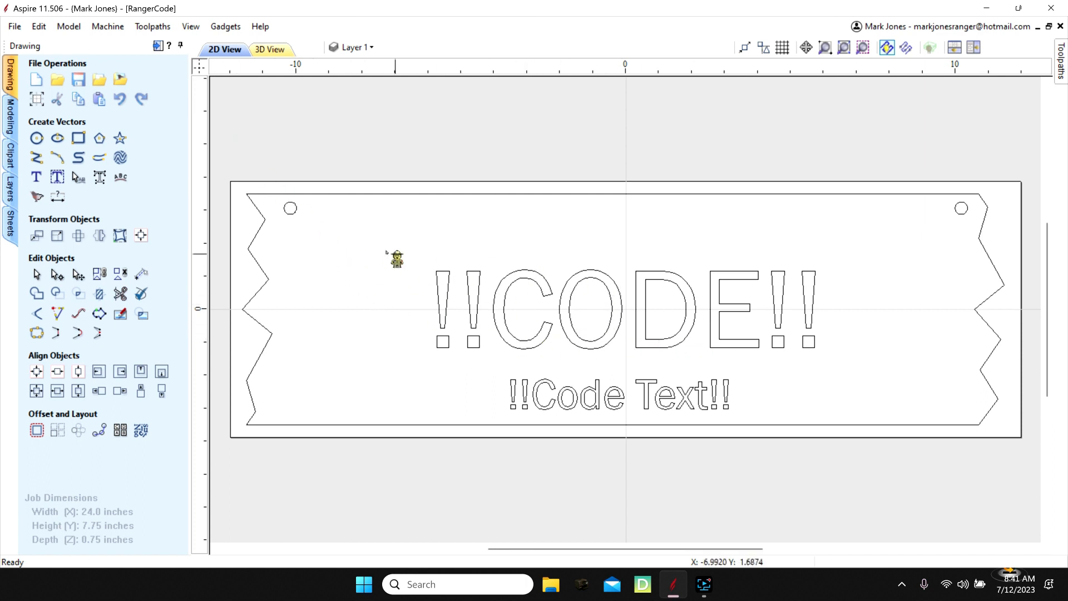
- Set the job height to 7.25 inches and the material thickness to 0.6 inches
left_click(37, 99)
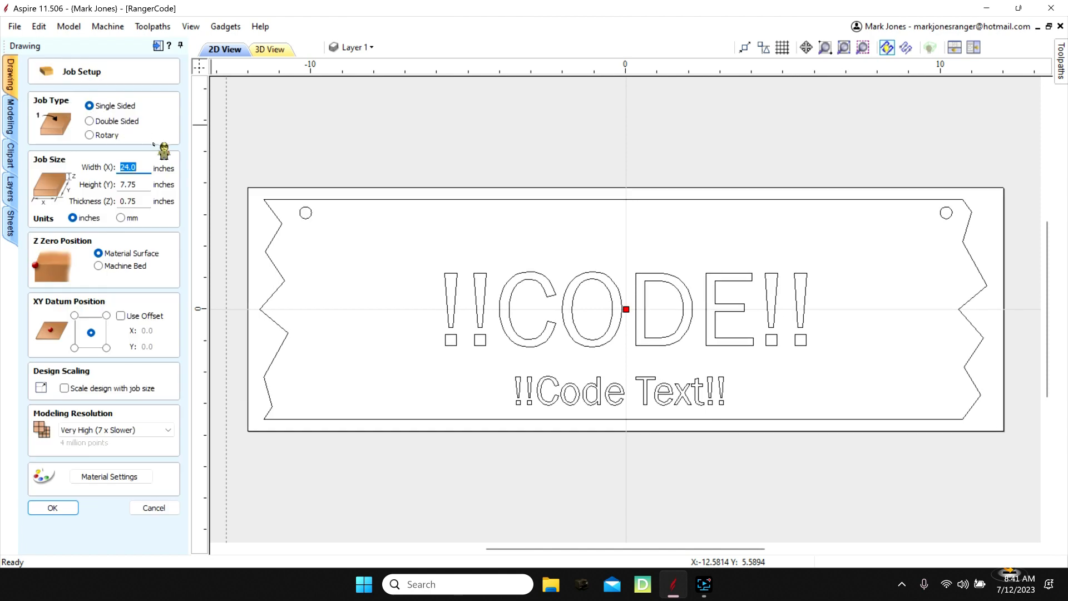
left_click(141, 184)
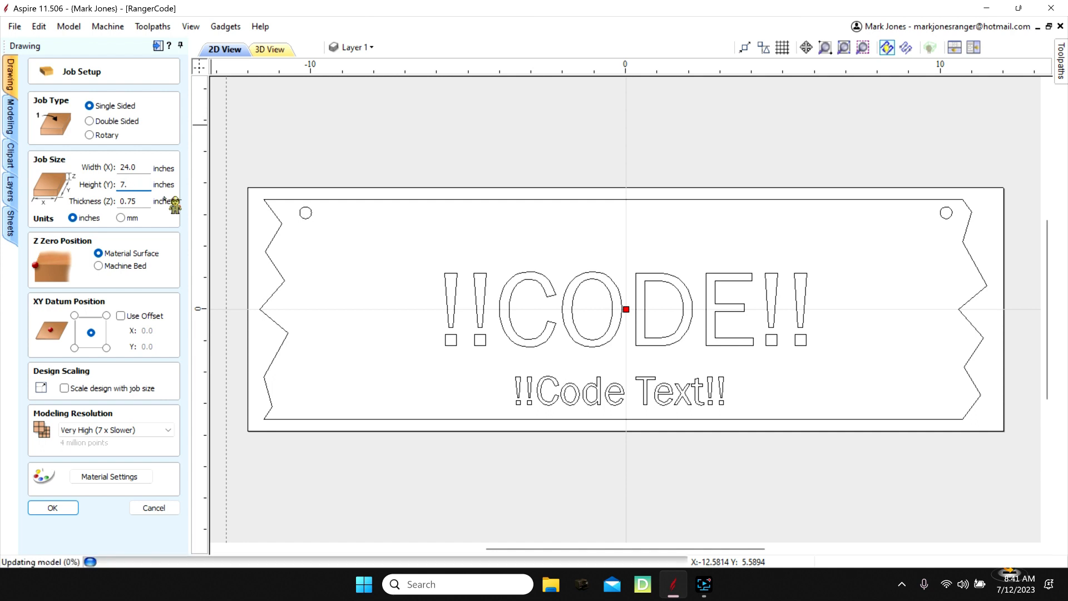
type("25")
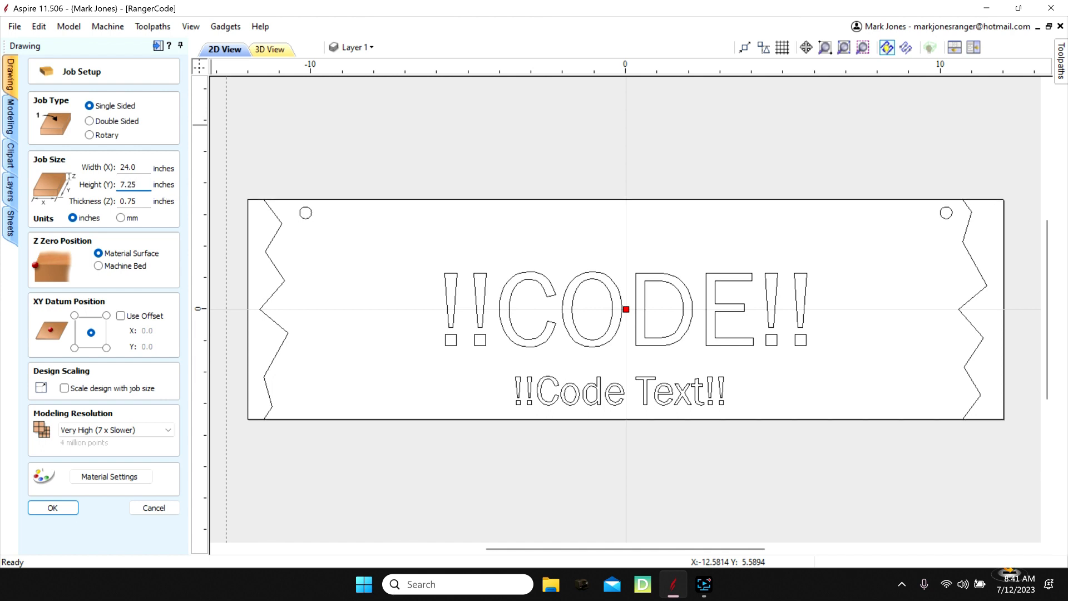
left_click(142, 207)
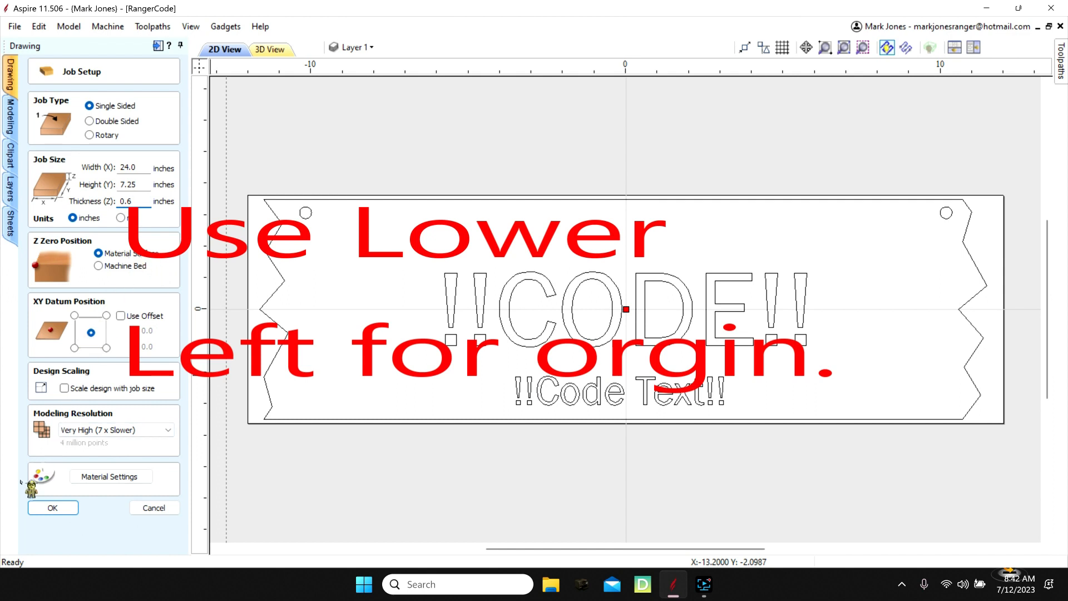
left_click(64, 509)
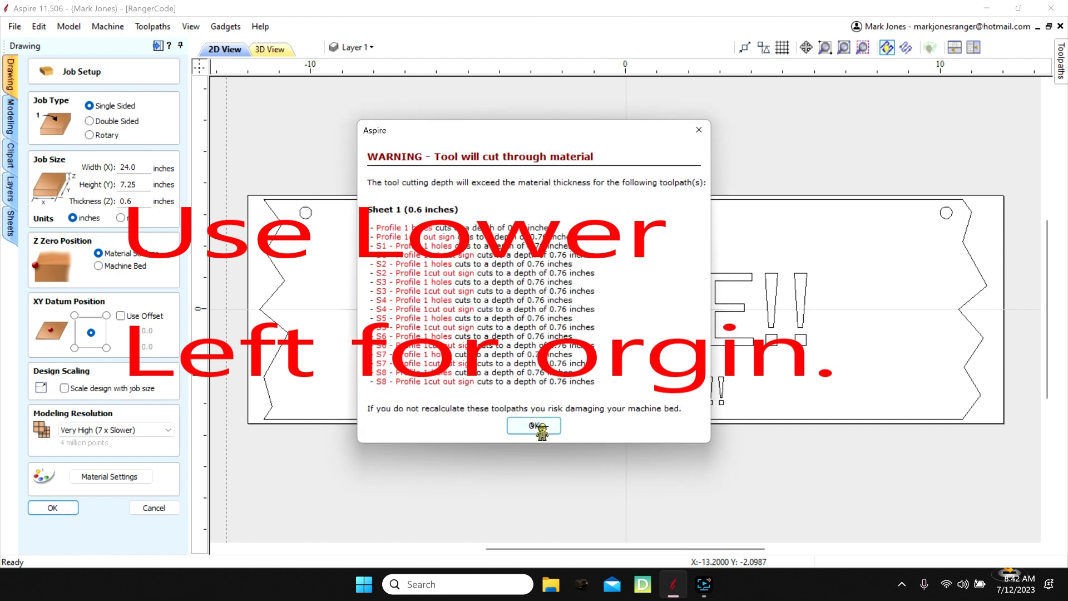
left_click(521, 429)
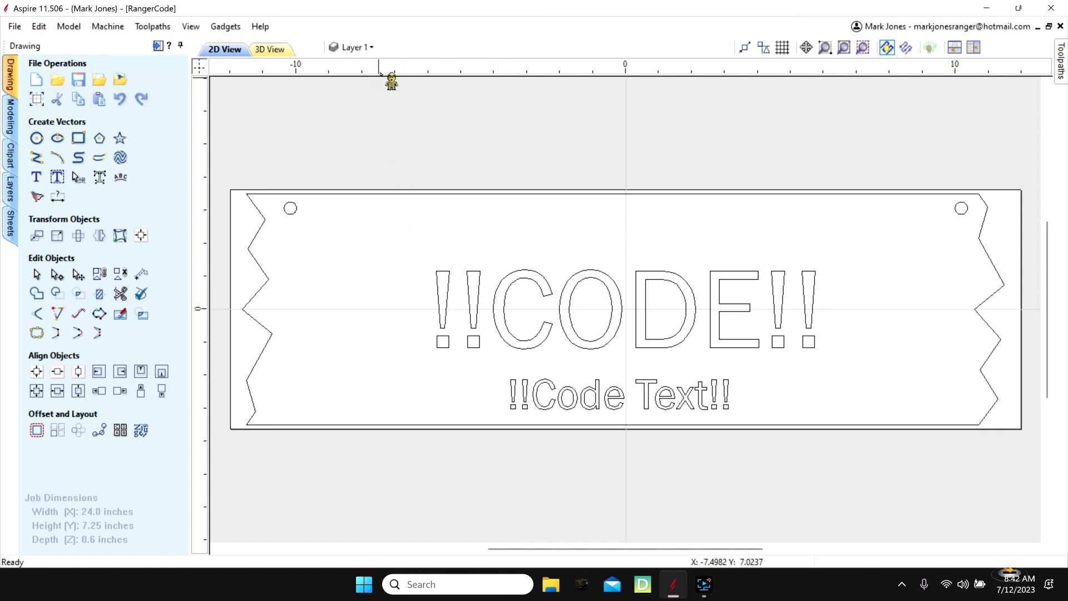
- Preview the sign layouts on the Sheet 1 and Sheet 2 layers, and return to showing only Layer 1
left_click(371, 49)
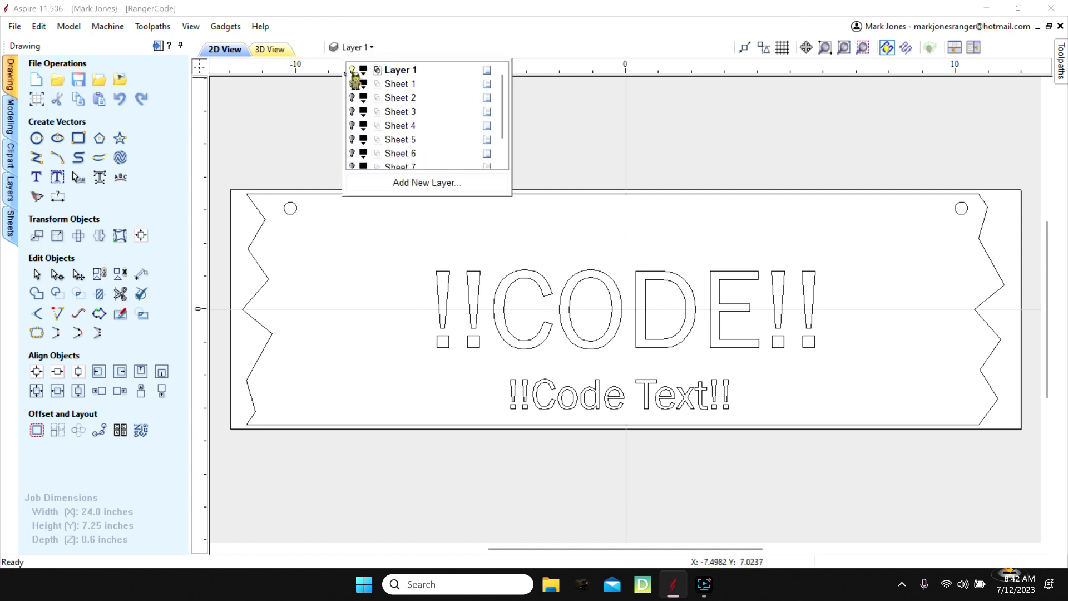
left_click(361, 70)
left_click(352, 84)
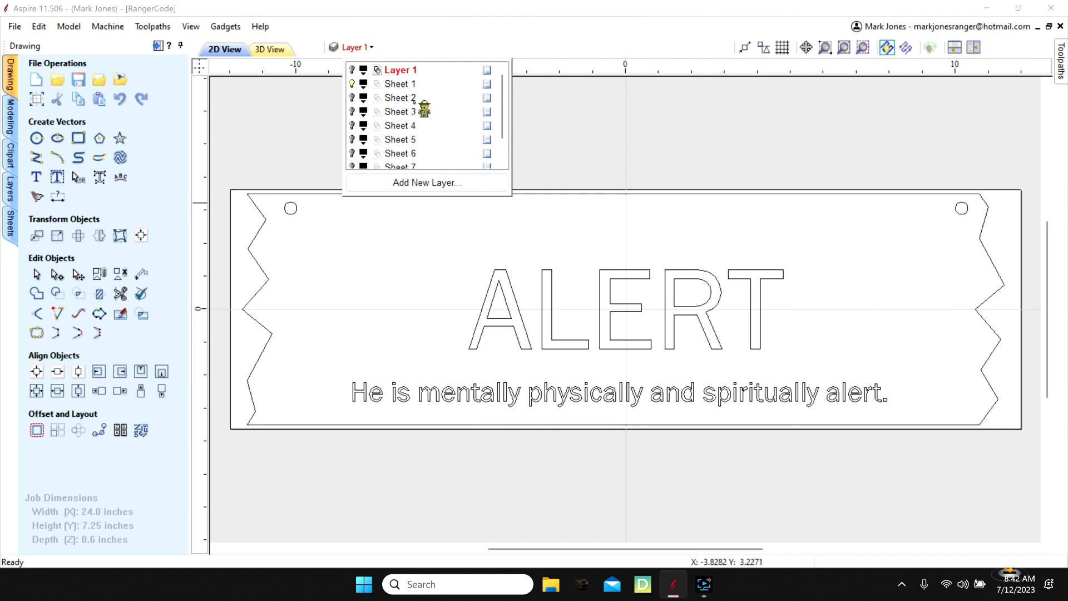
left_click(352, 98)
left_click(353, 84)
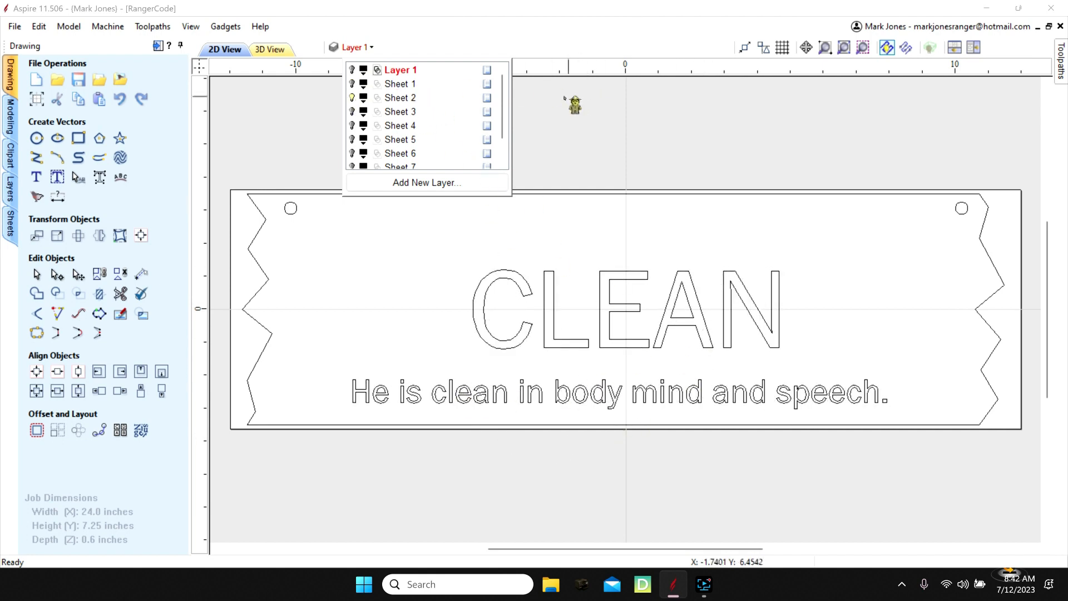
left_click(306, 86)
left_click(353, 47)
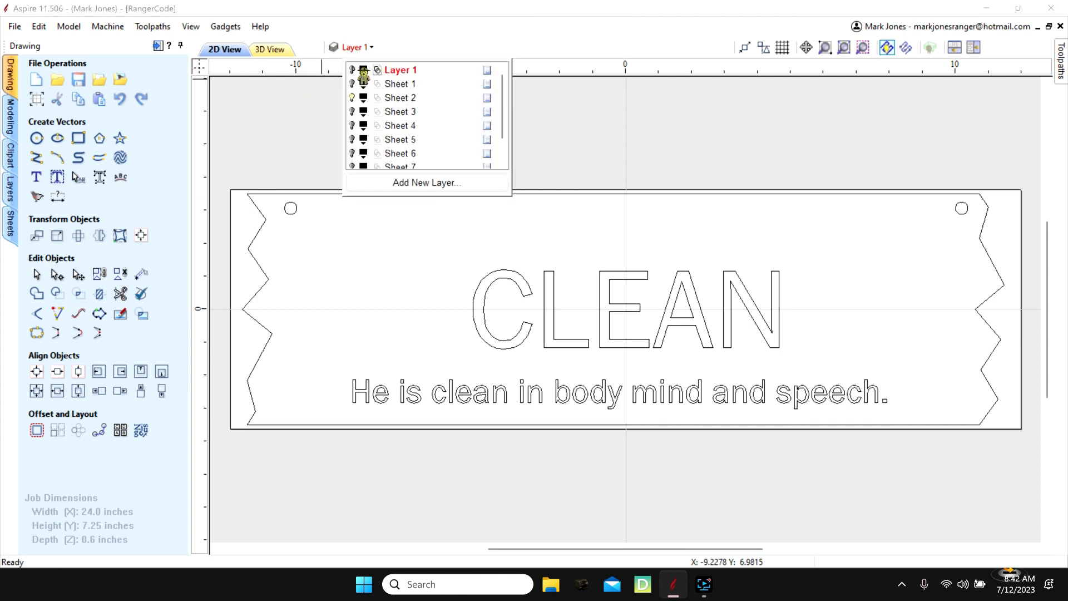
left_click(352, 69)
left_click(352, 97)
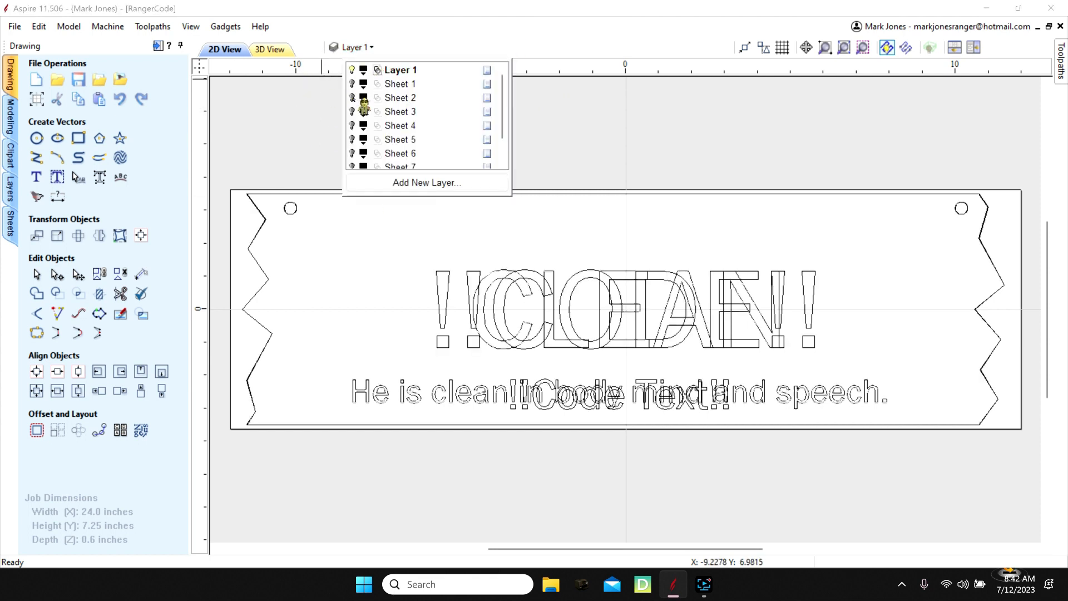
- Select all the sign template vectors and review their Plate Production settings and engraving data without calculating
left_click(142, 431)
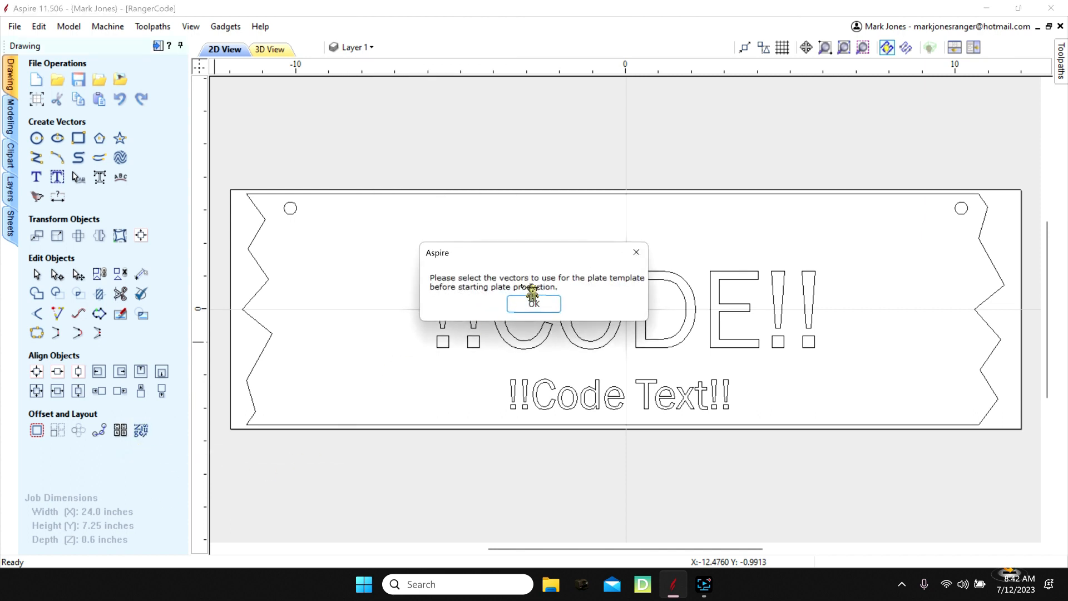
left_click(534, 304)
left_click_drag(233, 161, 1030, 451)
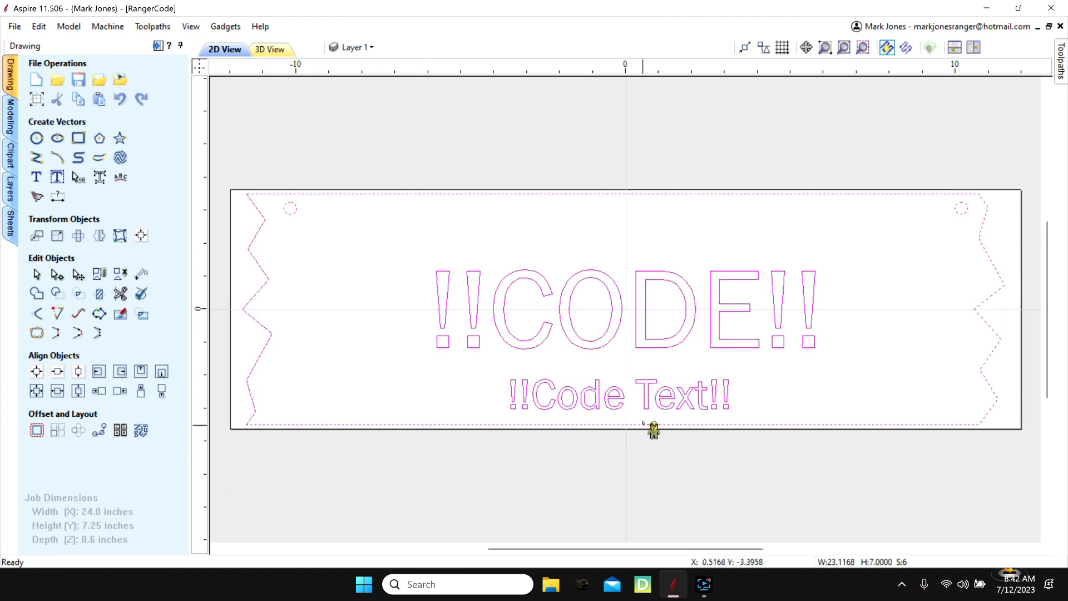
left_click(127, 437)
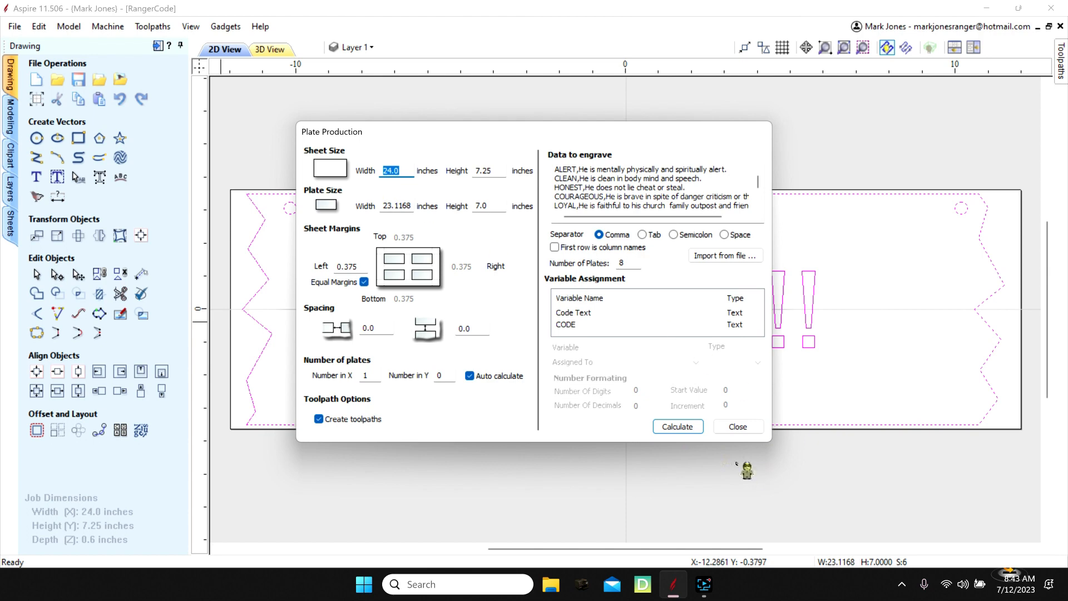
left_click(744, 426)
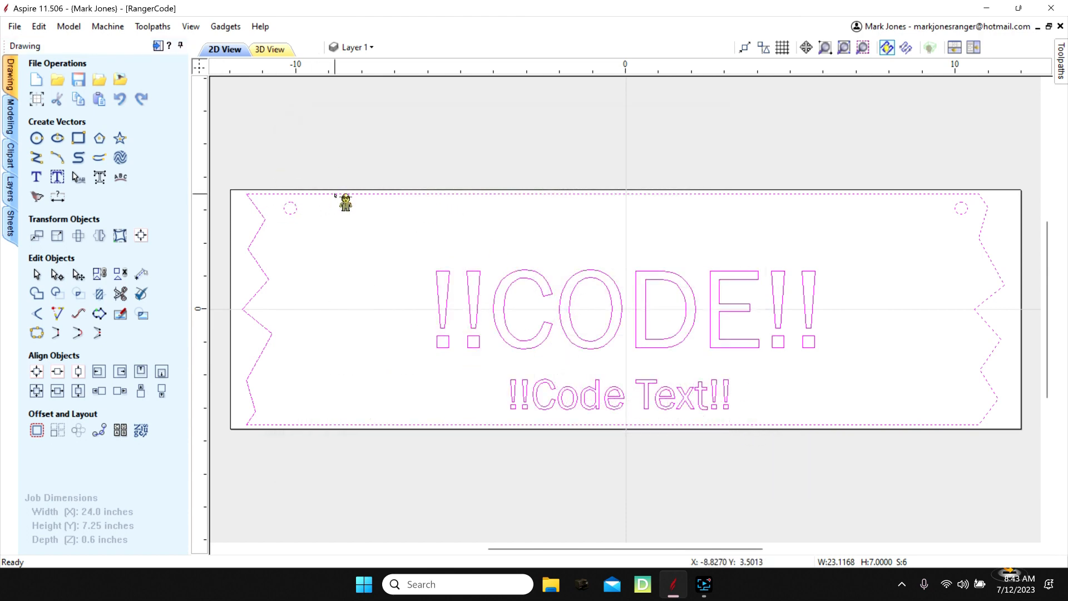
left_click(233, 150)
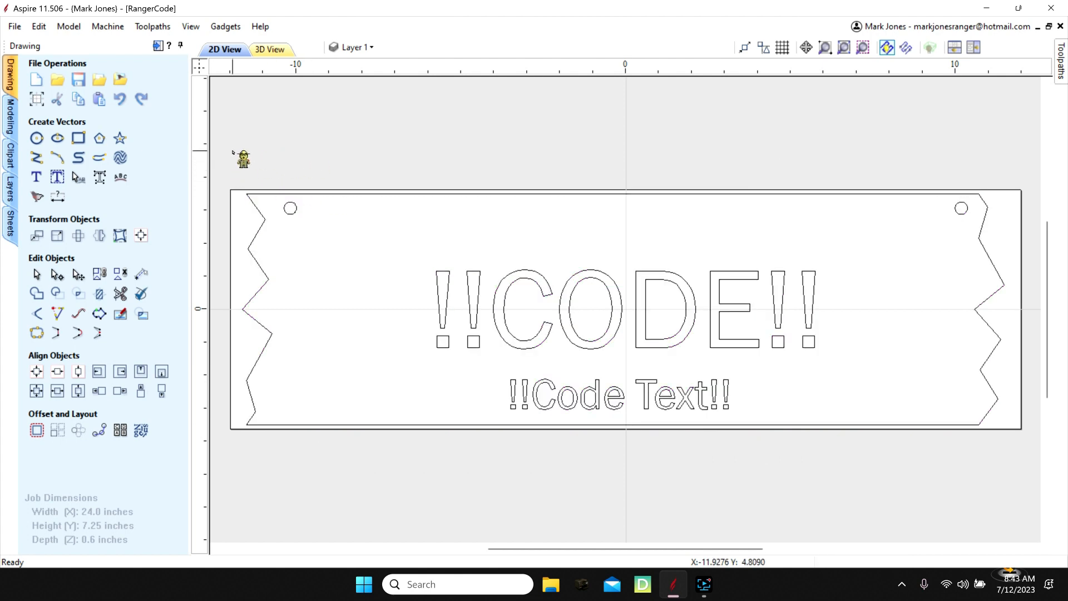
- Resize the jagged sign outline to 23 inches wide and 6.5 inches high with width and height unlinked
left_click_drag(233, 150, 1027, 472)
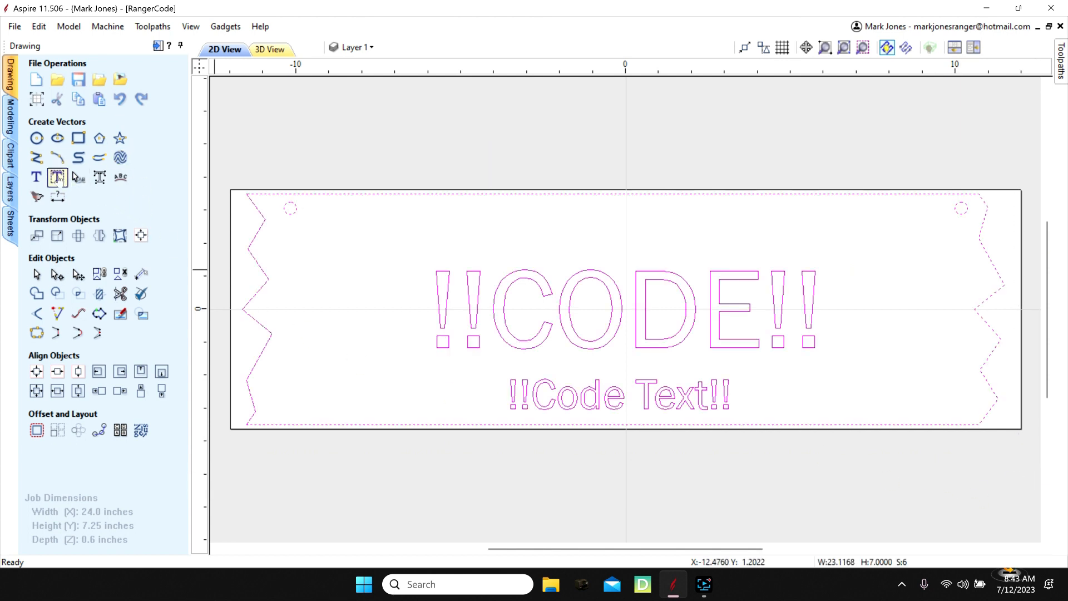
left_click(56, 236)
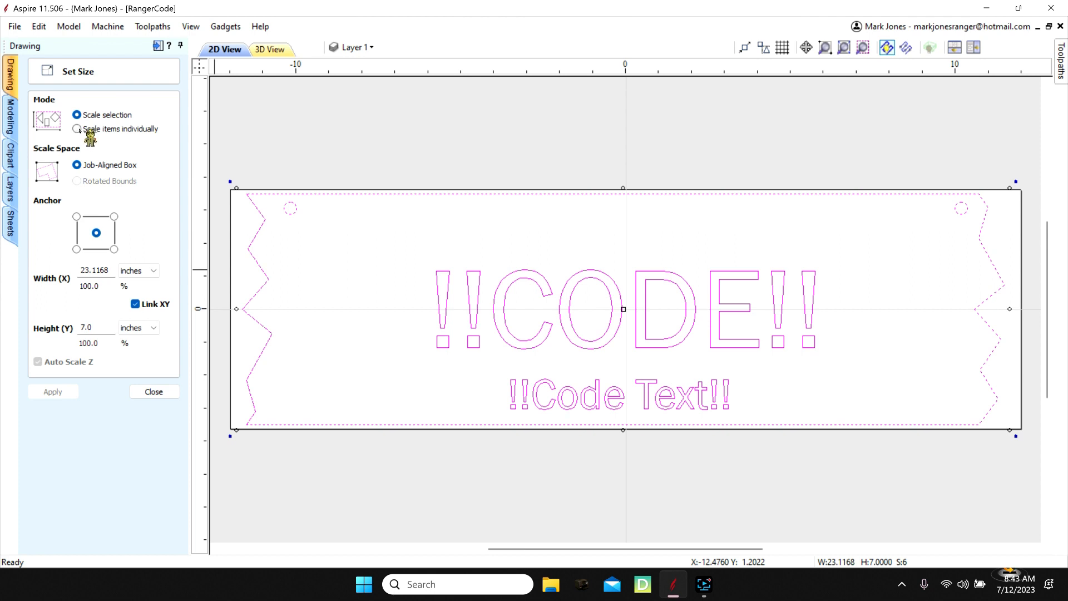
left_click(277, 100)
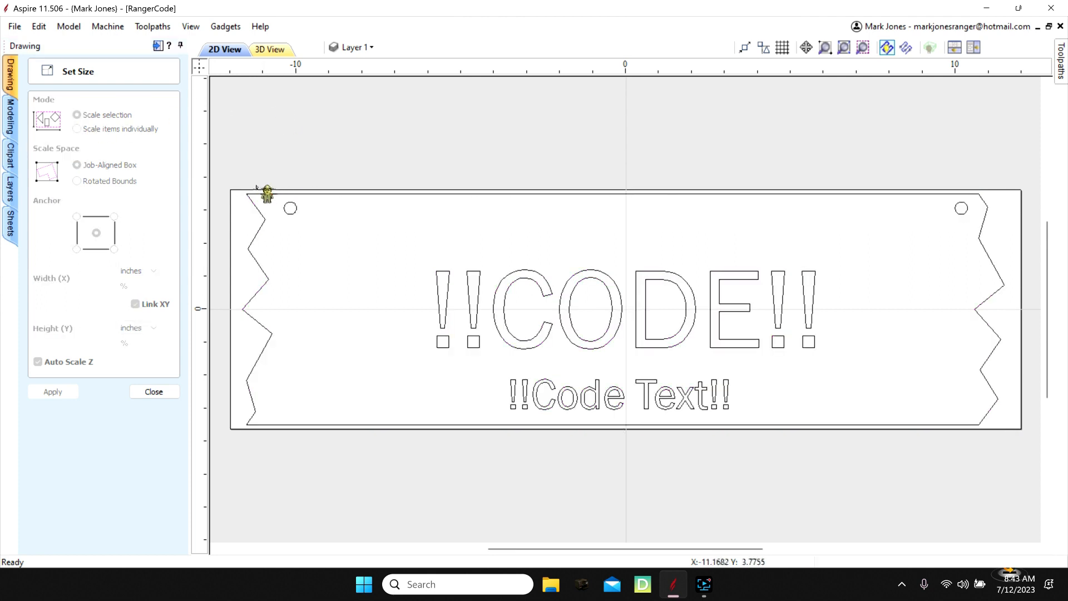
left_click(253, 197)
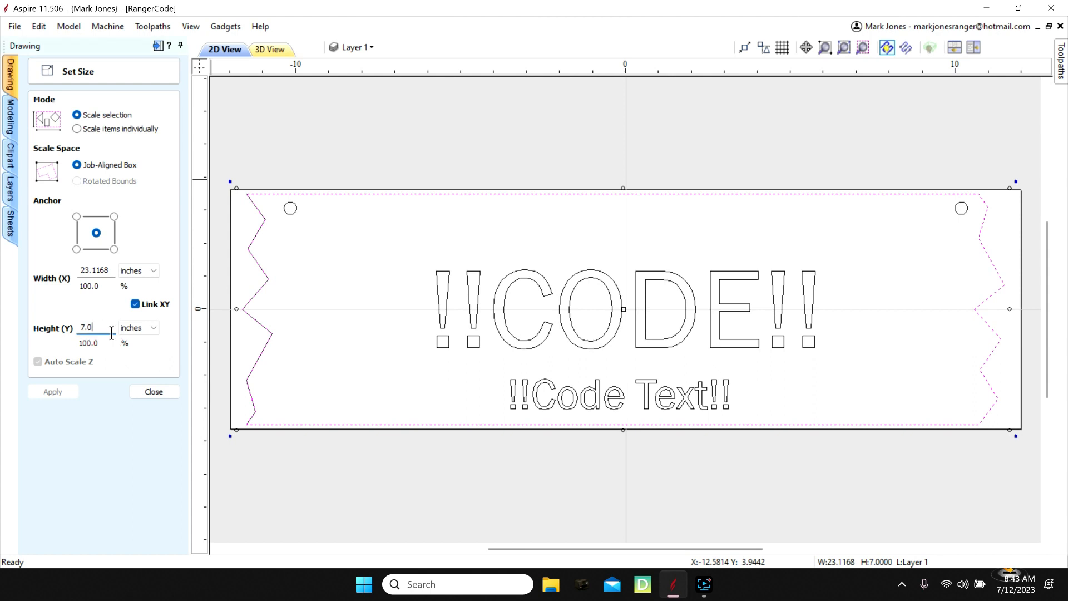
type("6.5")
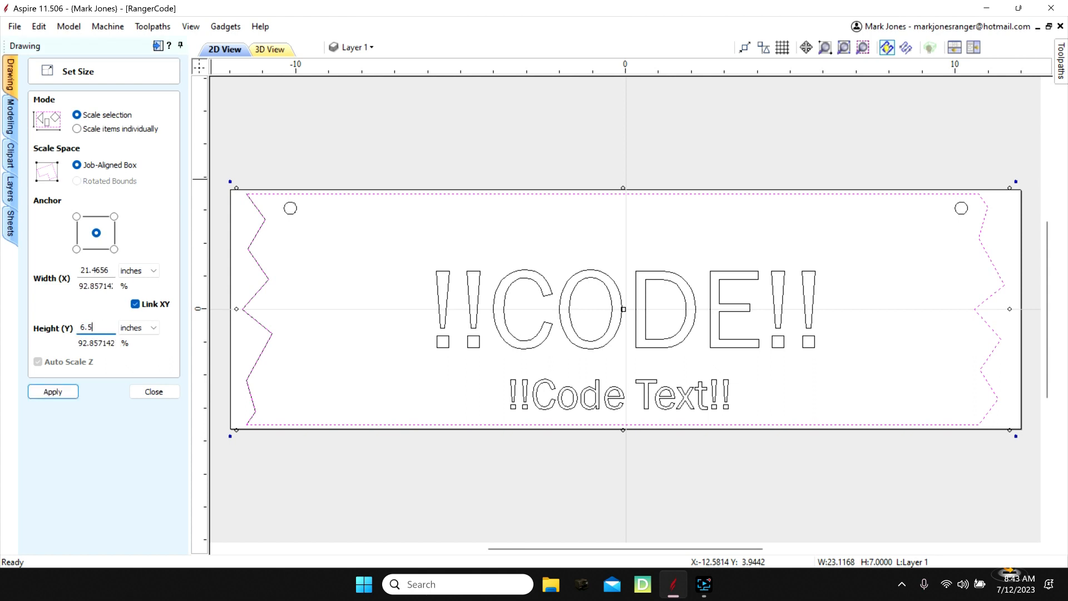
left_click(110, 270)
left_click(146, 303)
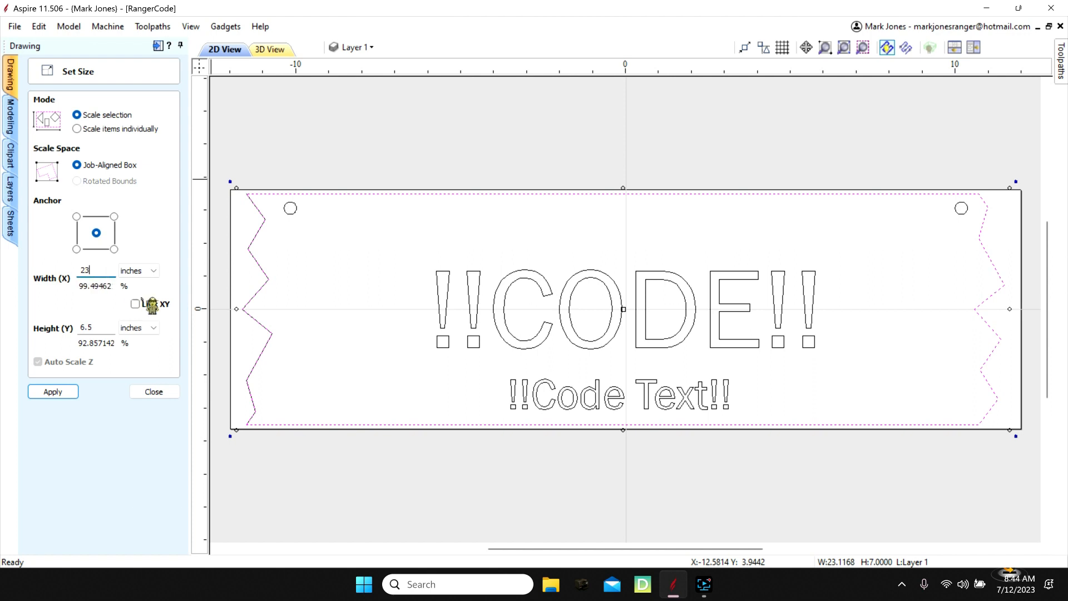
left_click(51, 393)
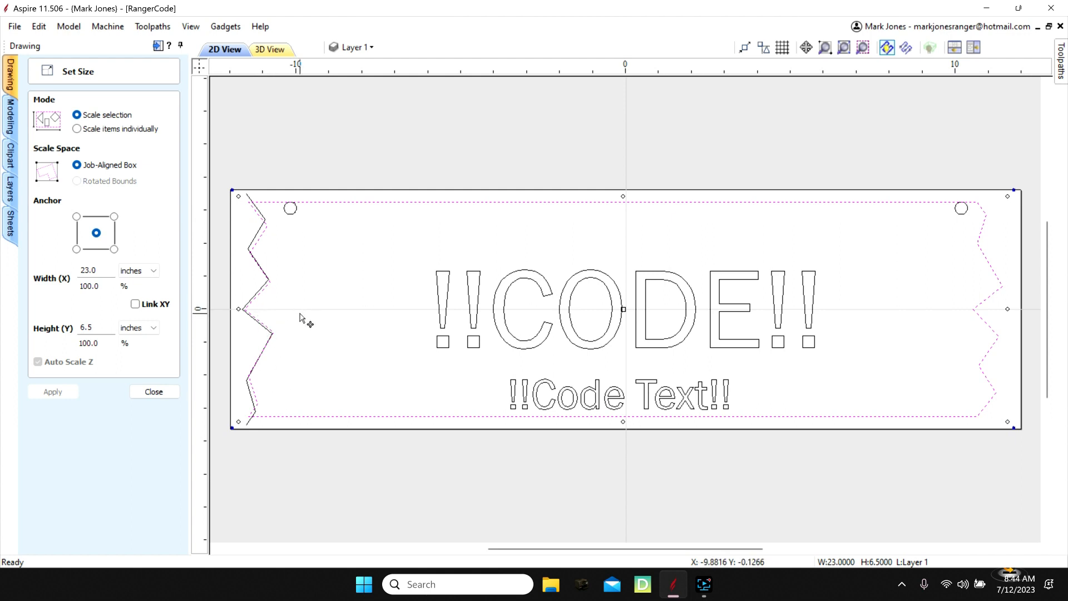
left_click(155, 393)
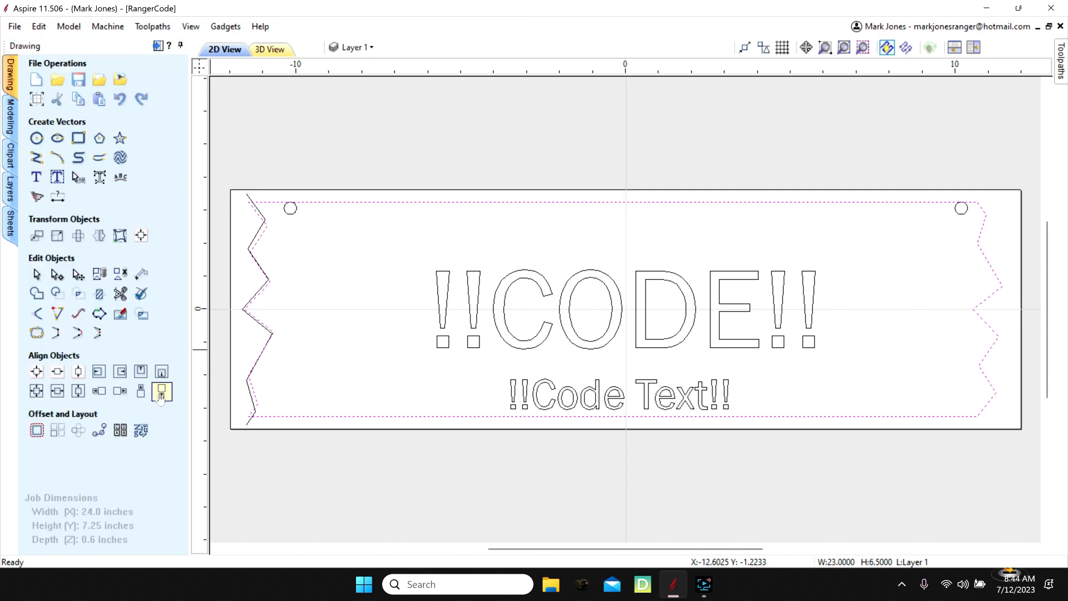
- Delete the leftover duplicate zigzag line at the sign's left end
left_click(383, 477)
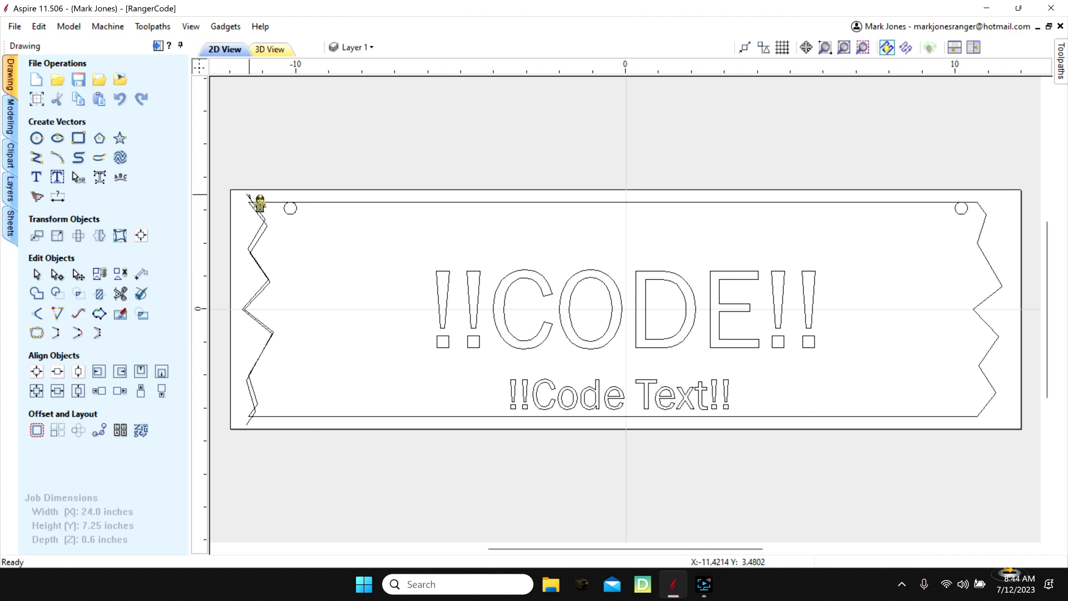
left_click(248, 194)
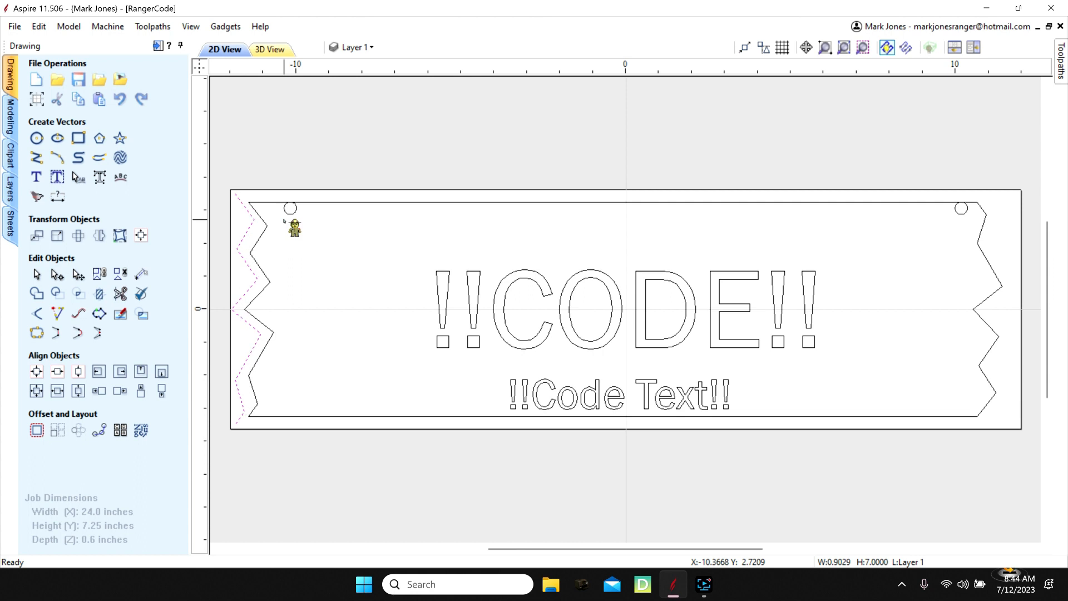
key("Delete")
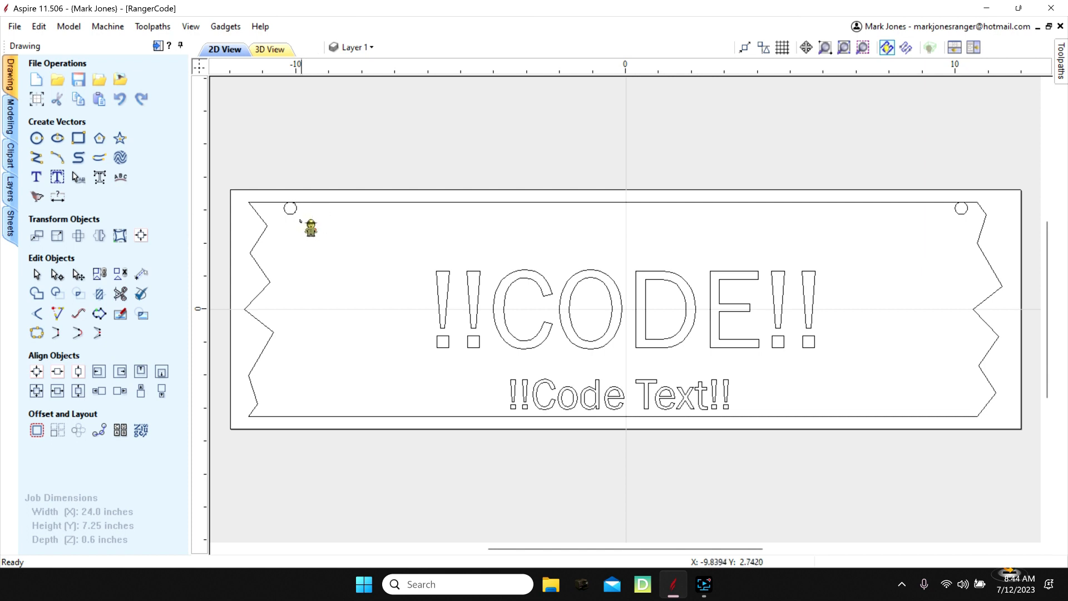
- Move both hanging holes together slightly down so they sit clear inside the sign's upper edge
left_click(290, 203)
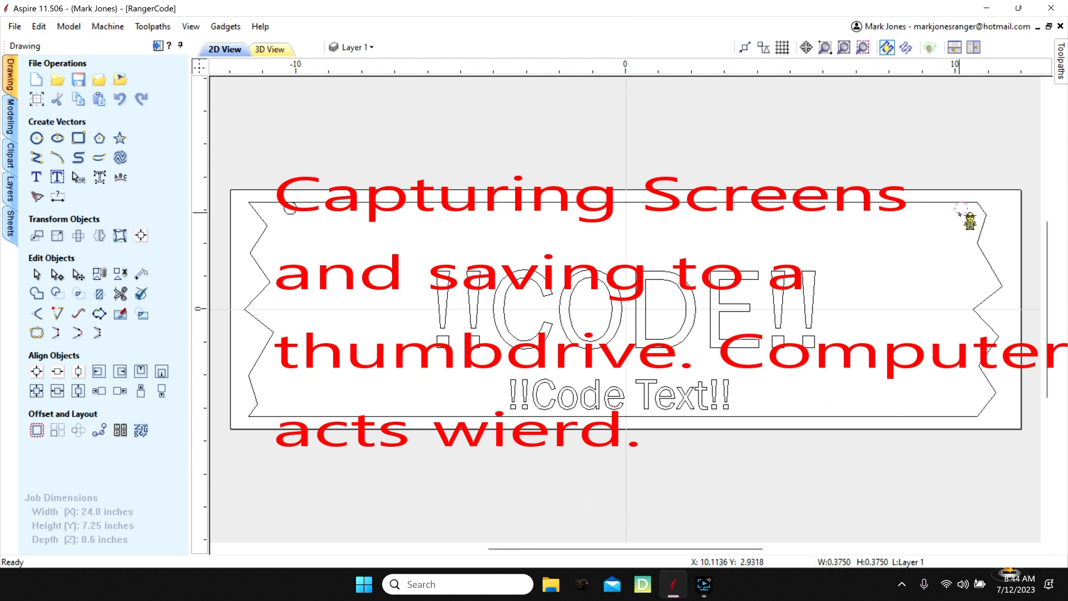
left_click(293, 212, "shift")
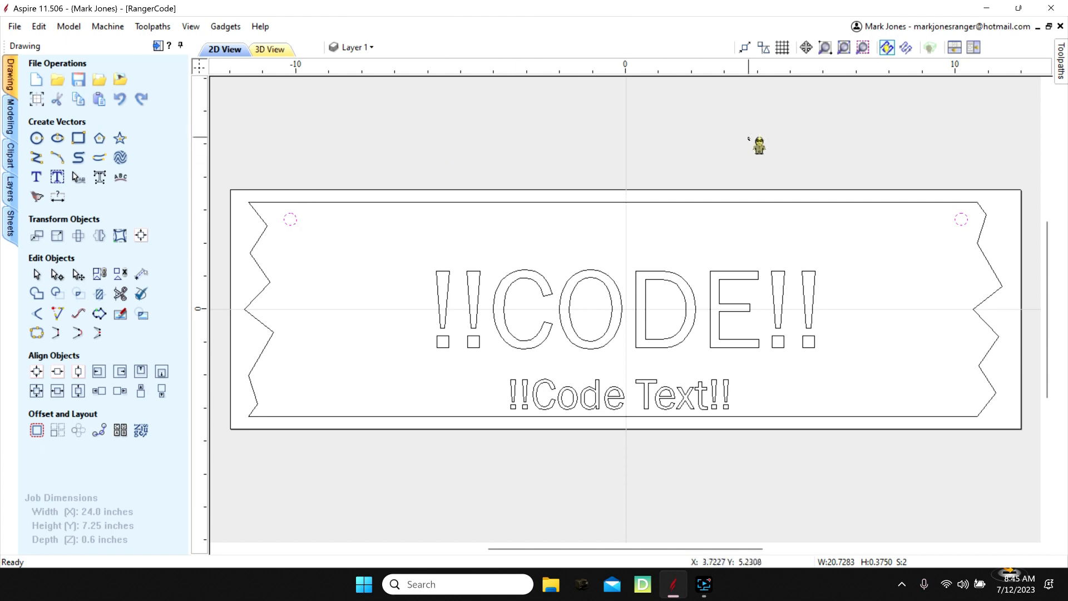
left_click(549, 507)
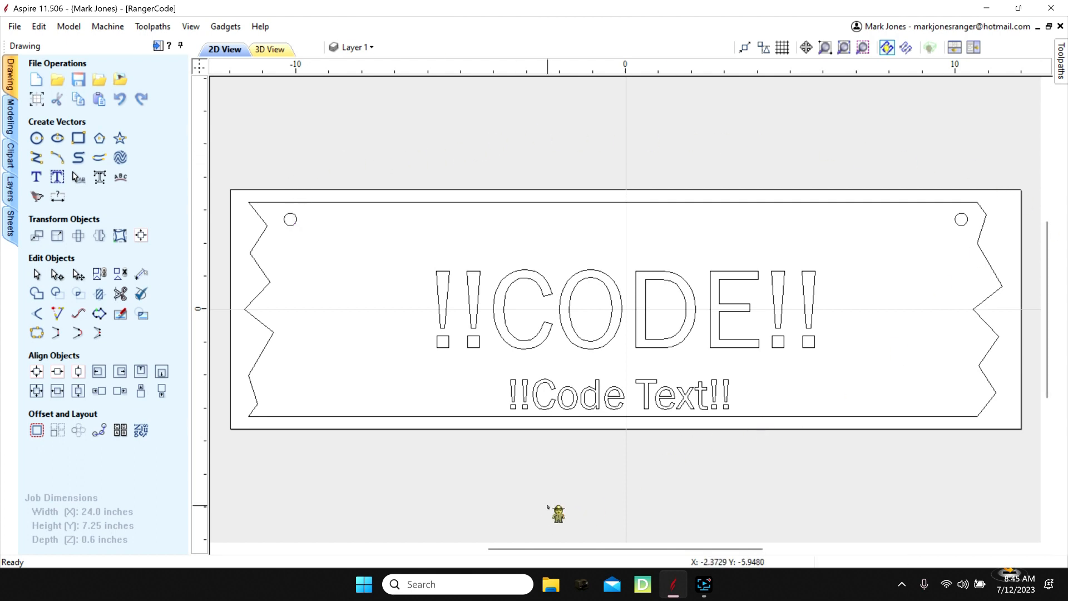
- Nudge the !!CODE!! and !!Code Text!! placeholders together slightly upward within the sign outline
key("F9")
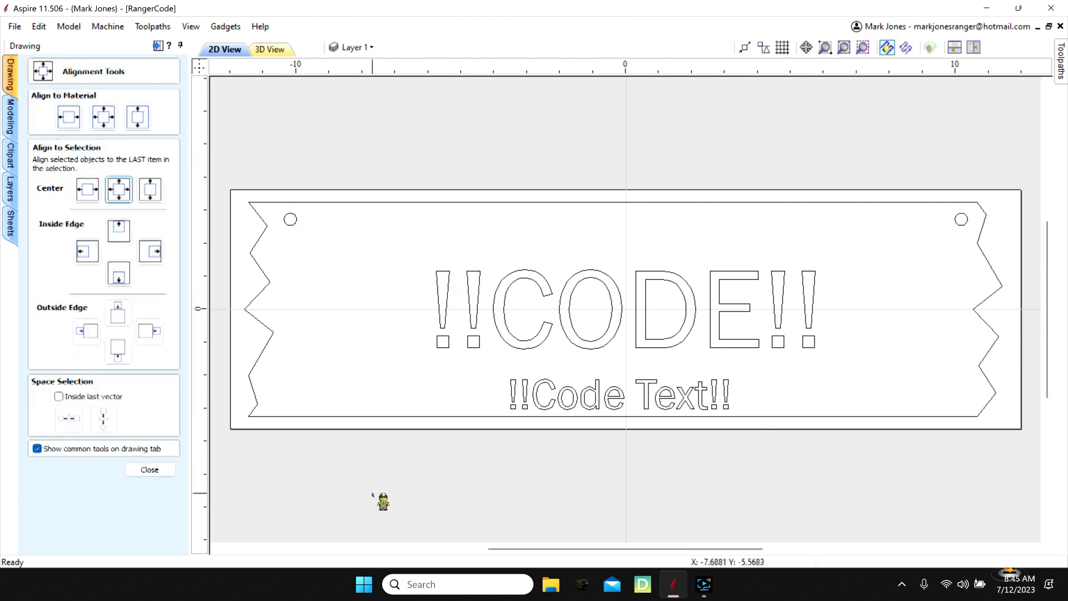
left_click_drag(402, 248, 881, 413)
key("Up")
key("Up")
key("Up")
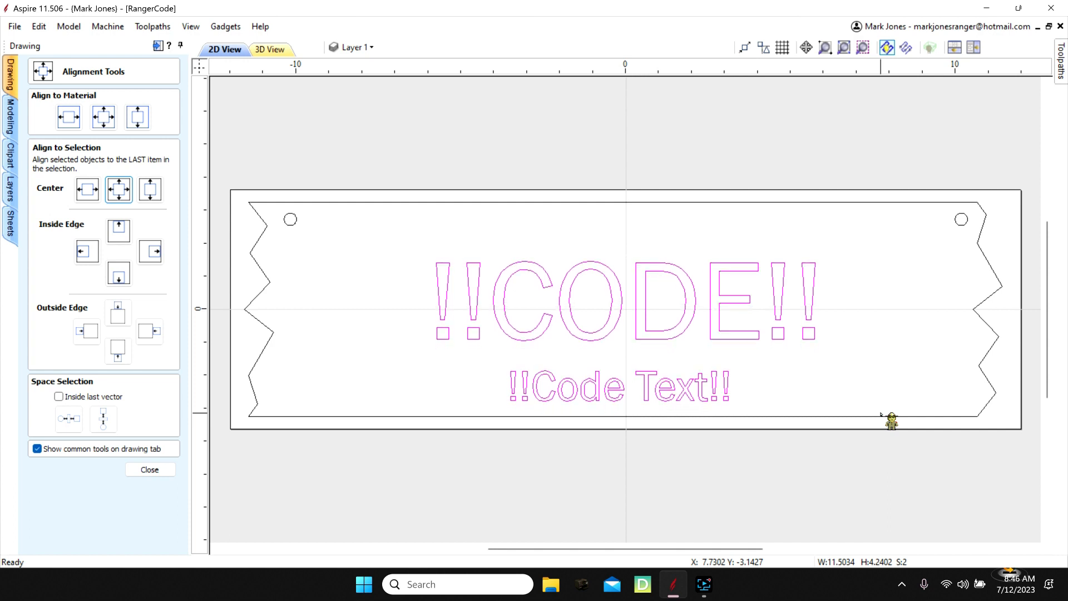
key("Up")
key("Up")
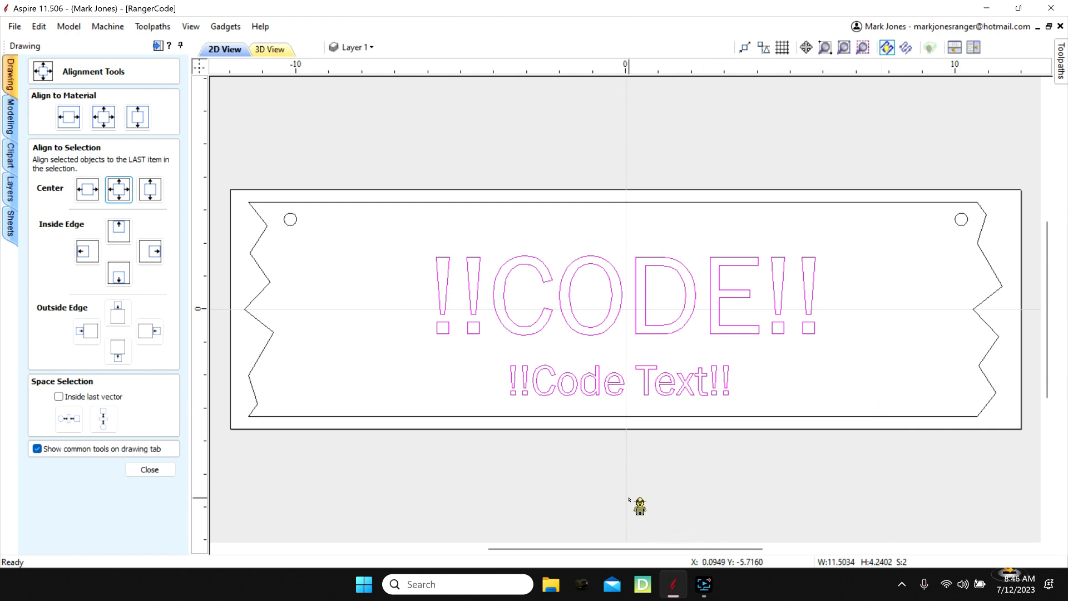
left_click(631, 498)
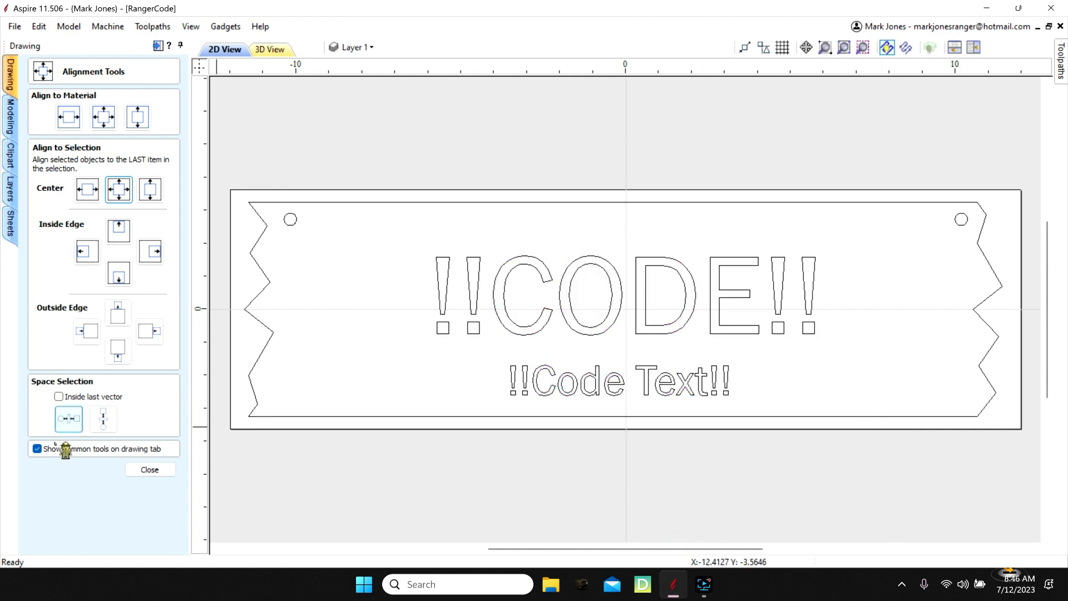
left_click(155, 471)
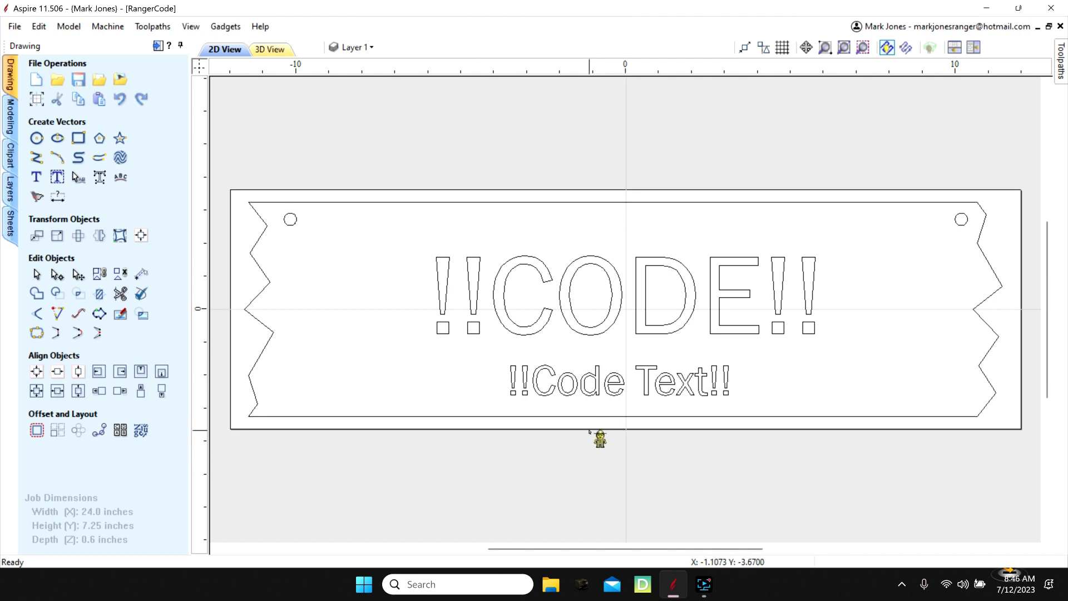
- Delete all the old S1 to S8 toolpaths as invisible ones, leaving only the five original sign toolpaths visible
mouse_move(1064, 70)
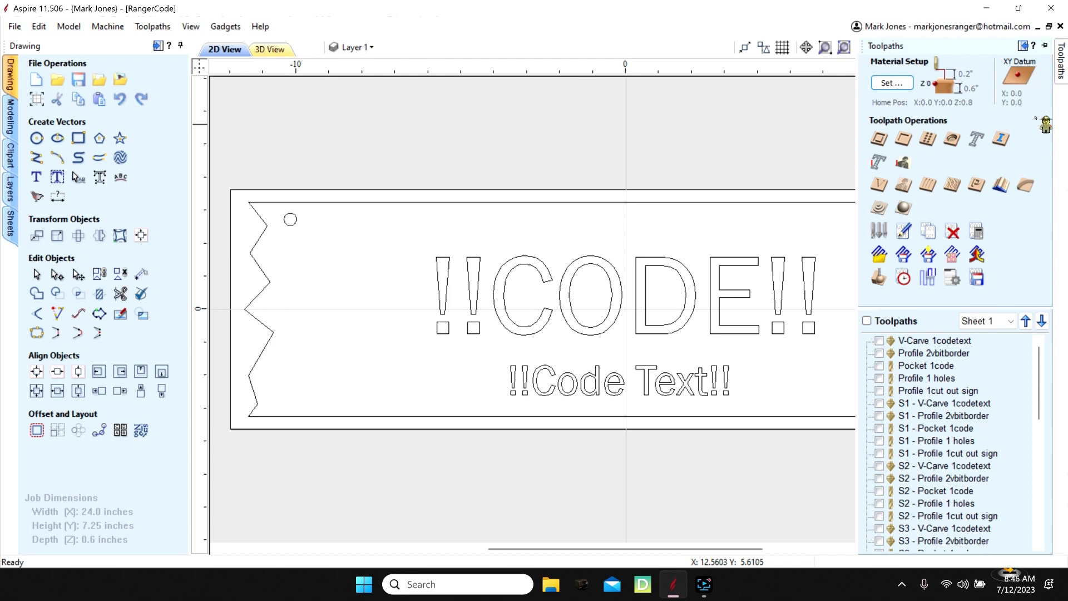
left_click(1045, 45)
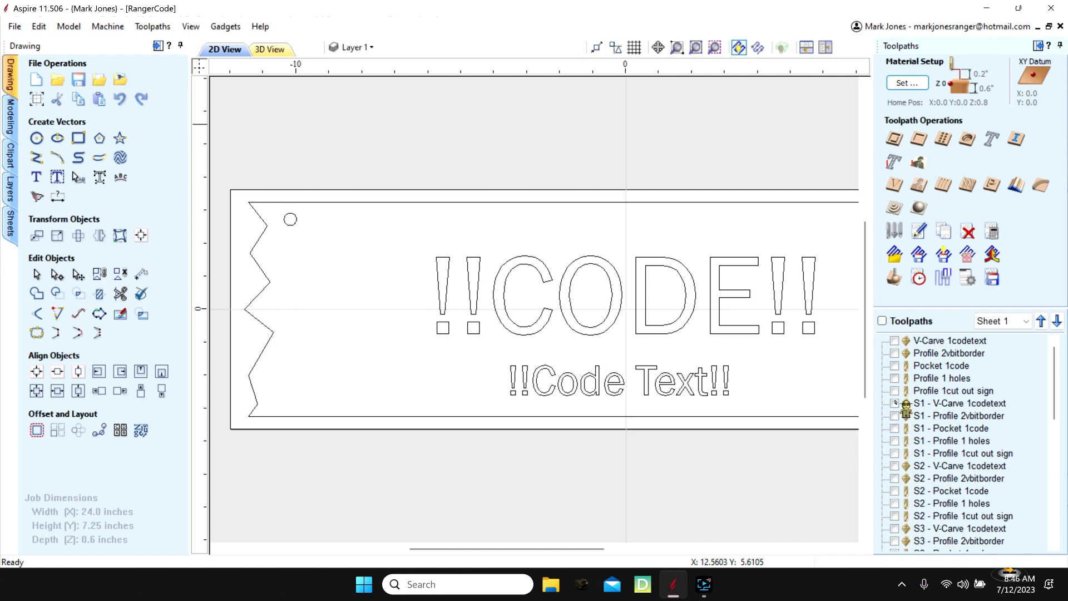
left_click(881, 320)
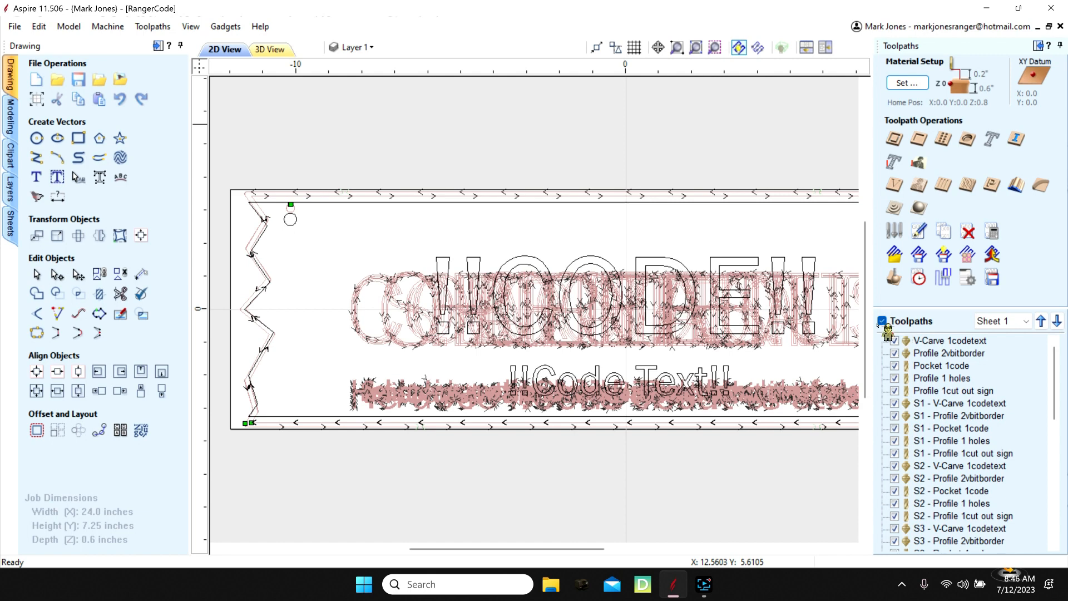
left_click(882, 321)
left_click(894, 340)
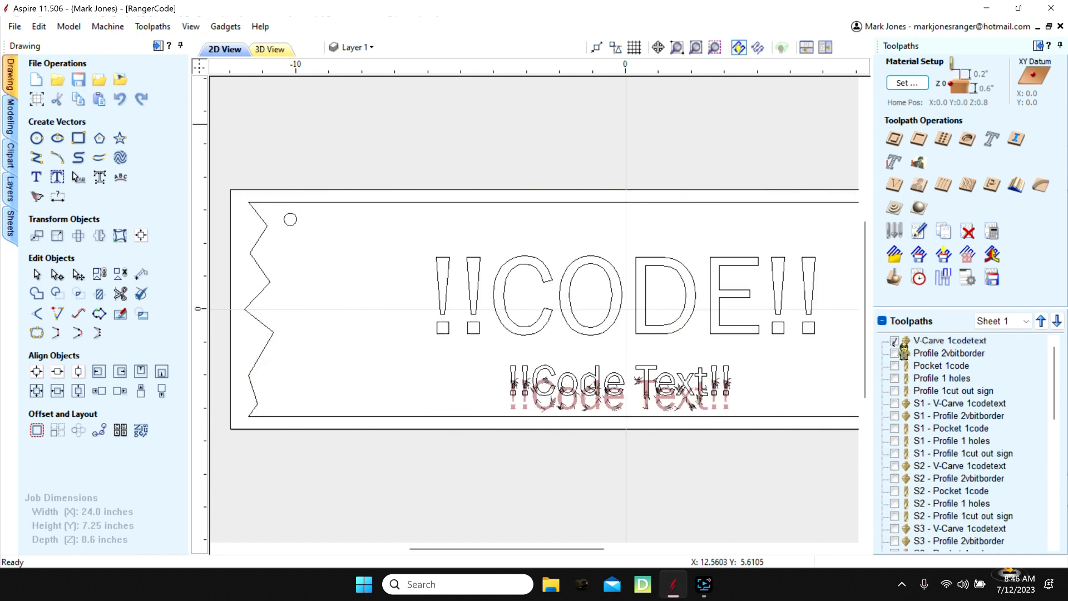
left_click(894, 353)
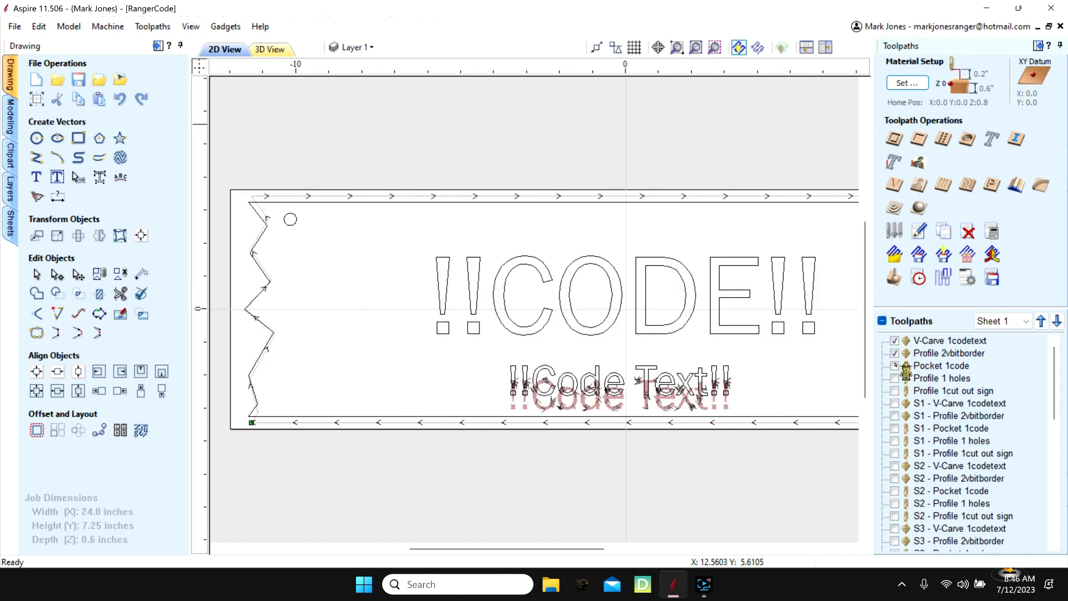
left_click(894, 377)
left_click(894, 366)
left_click(894, 391)
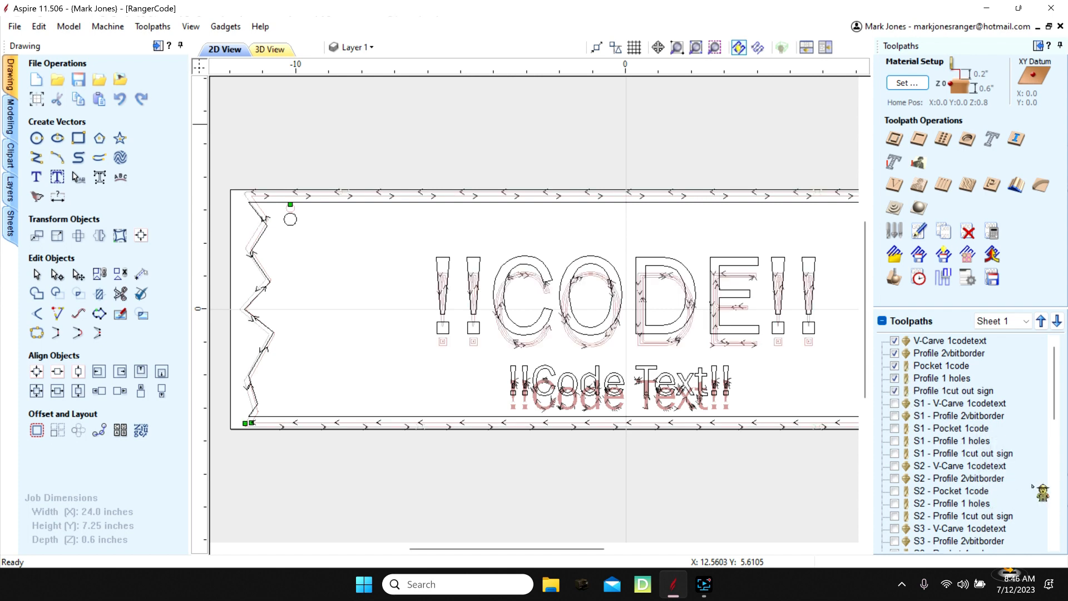
left_click_drag(1055, 407, 1062, 531)
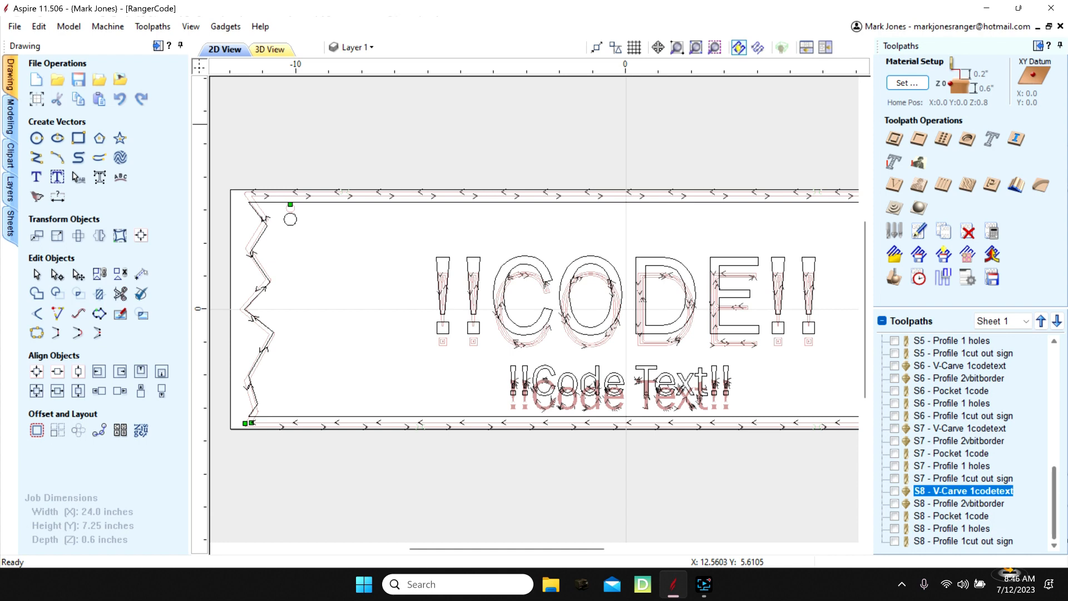
right_click(1014, 371)
mouse_move(967, 366)
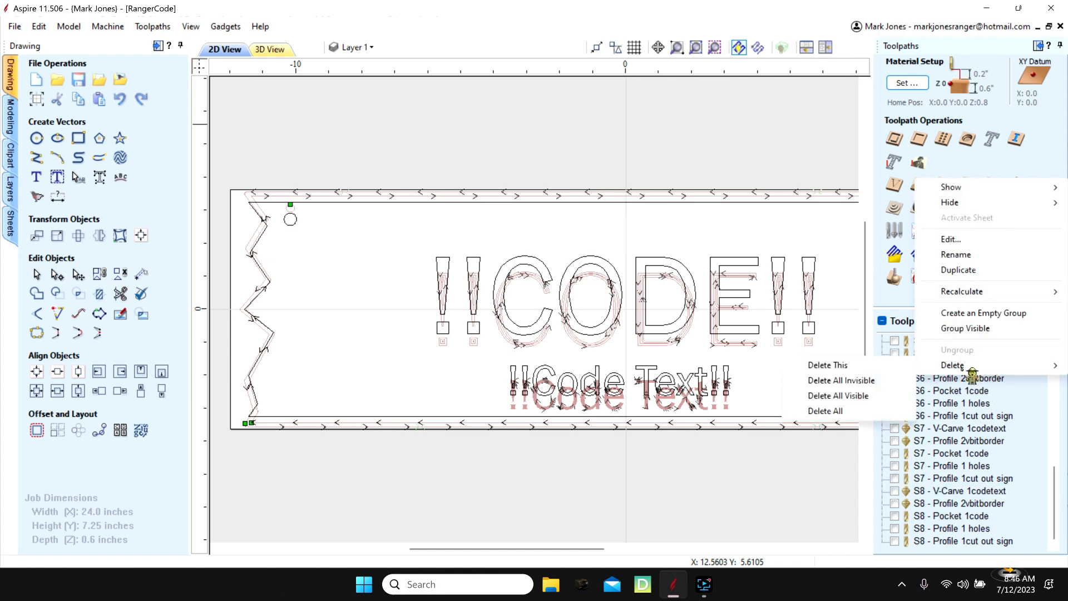
left_click(851, 381)
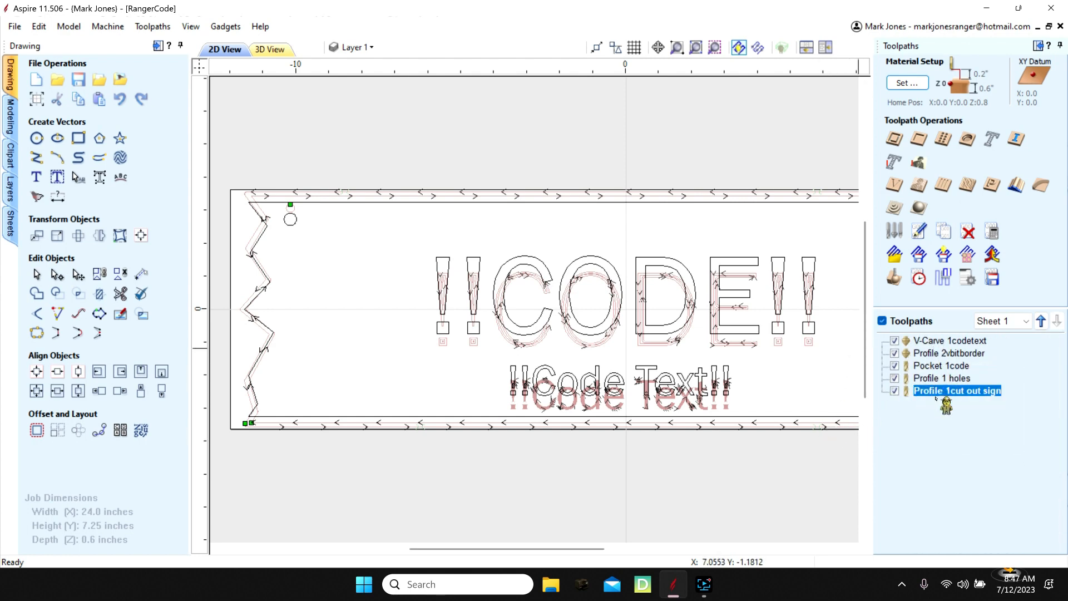
- Delete all invisible sheet layers together with their data, keeping Layer 1
left_click(378, 52)
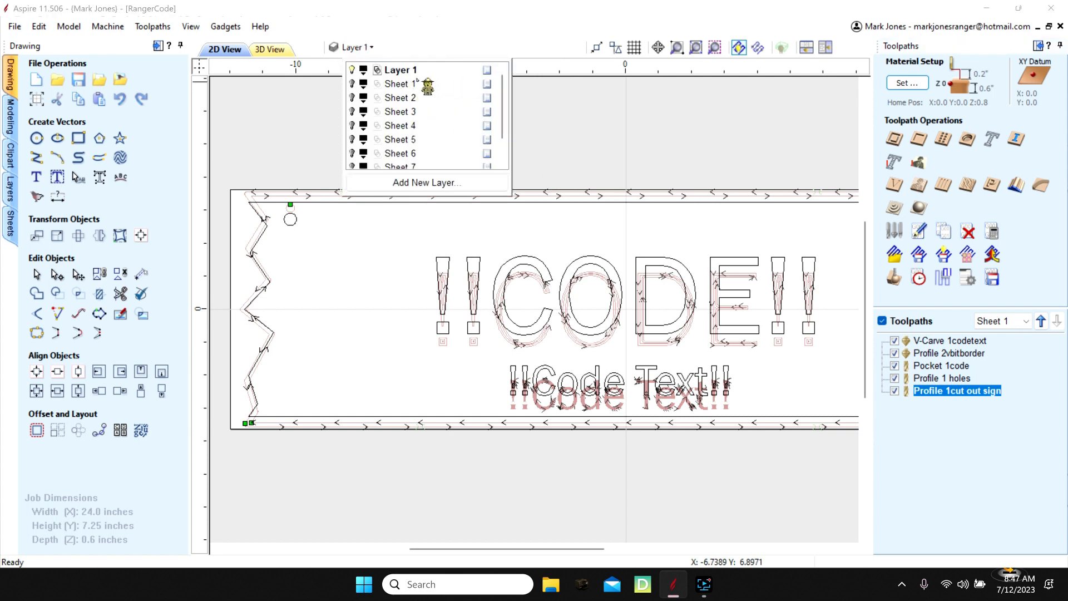
right_click(448, 98)
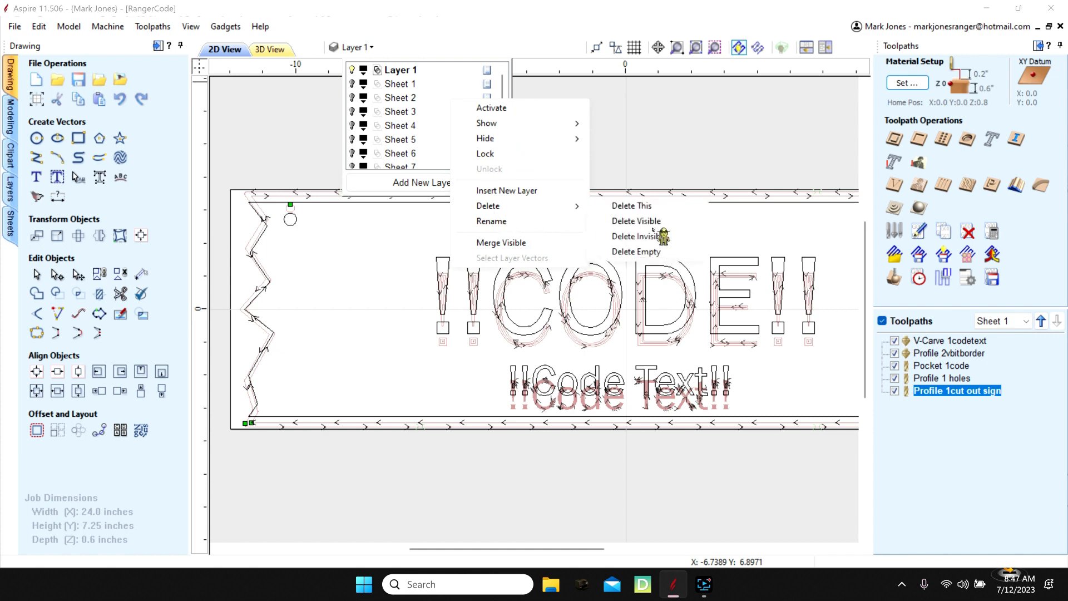
left_click(653, 237)
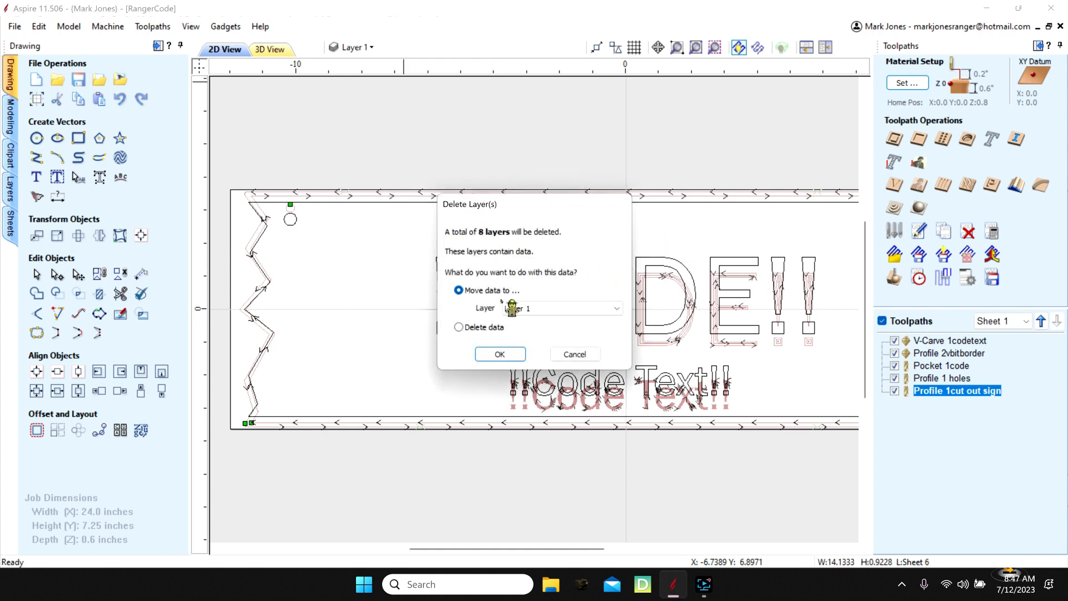
left_click(459, 327)
left_click(500, 354)
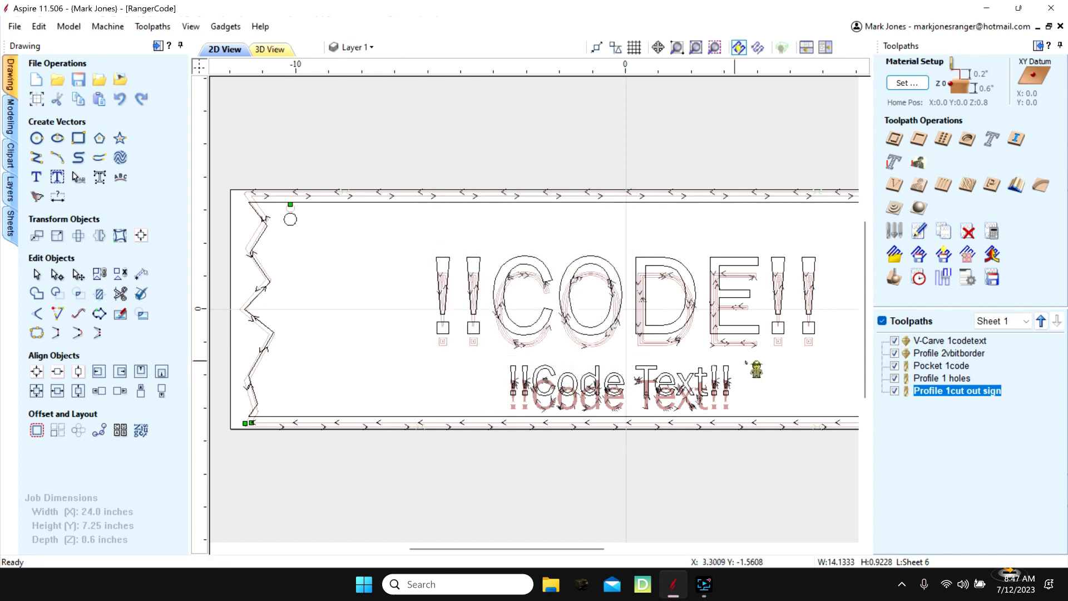
- Recalculate all five toolpaths for the resized sign and accept the cut-through depth warning
left_click(883, 321)
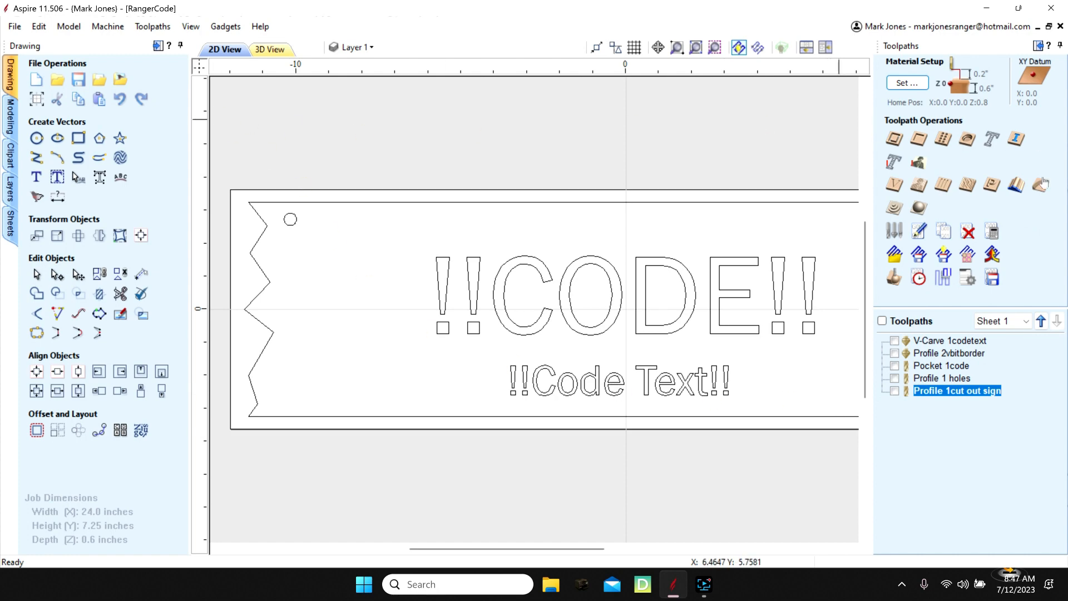
left_click(991, 231)
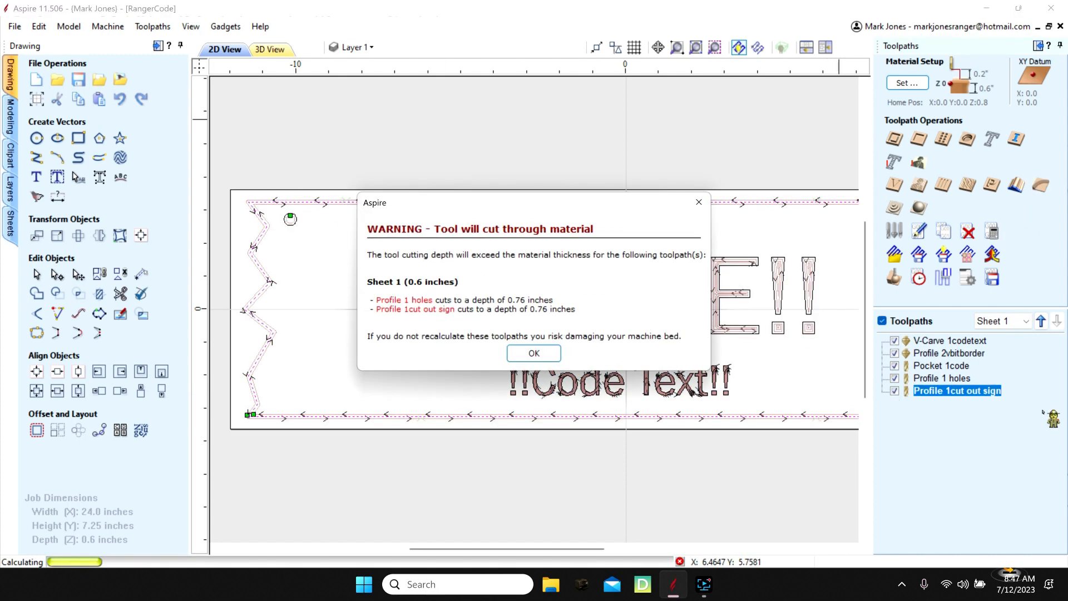
left_click(551, 357)
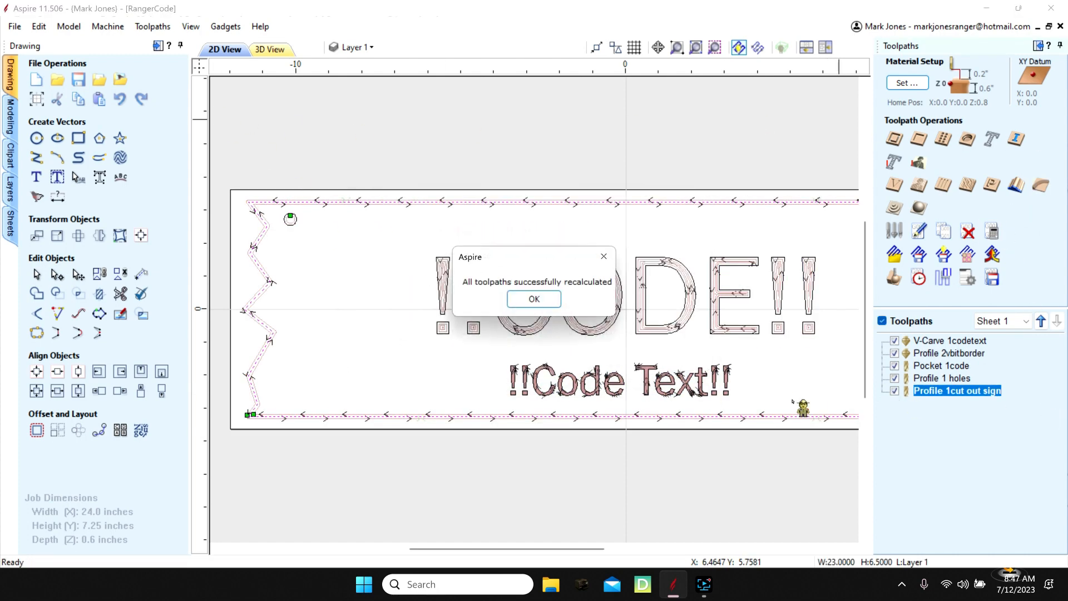
left_click(539, 300)
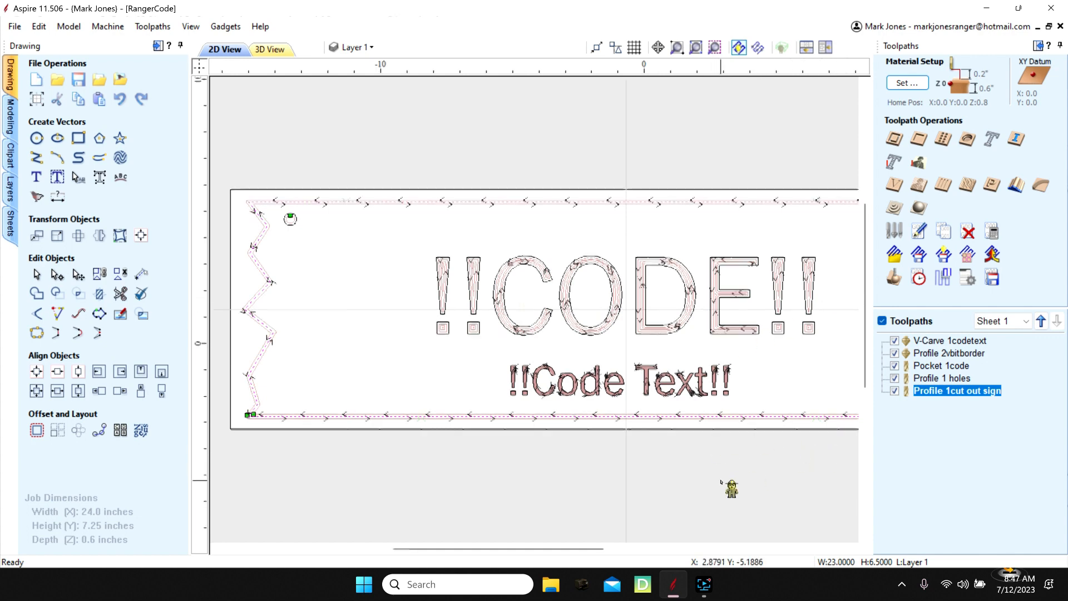
scroll(730, 487, "down", 2)
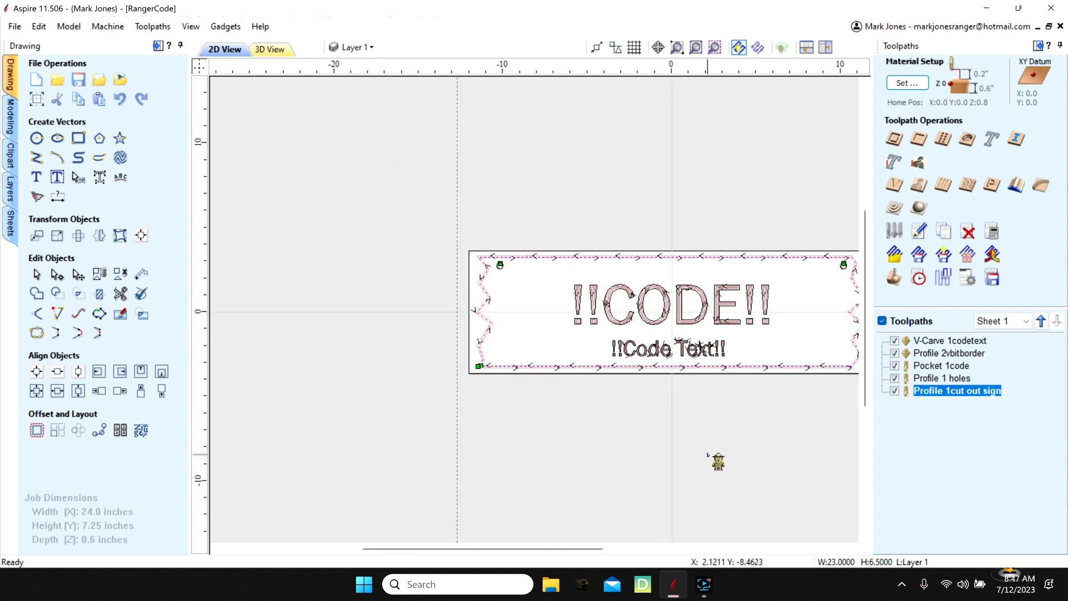
scroll(707, 455, "up", 2)
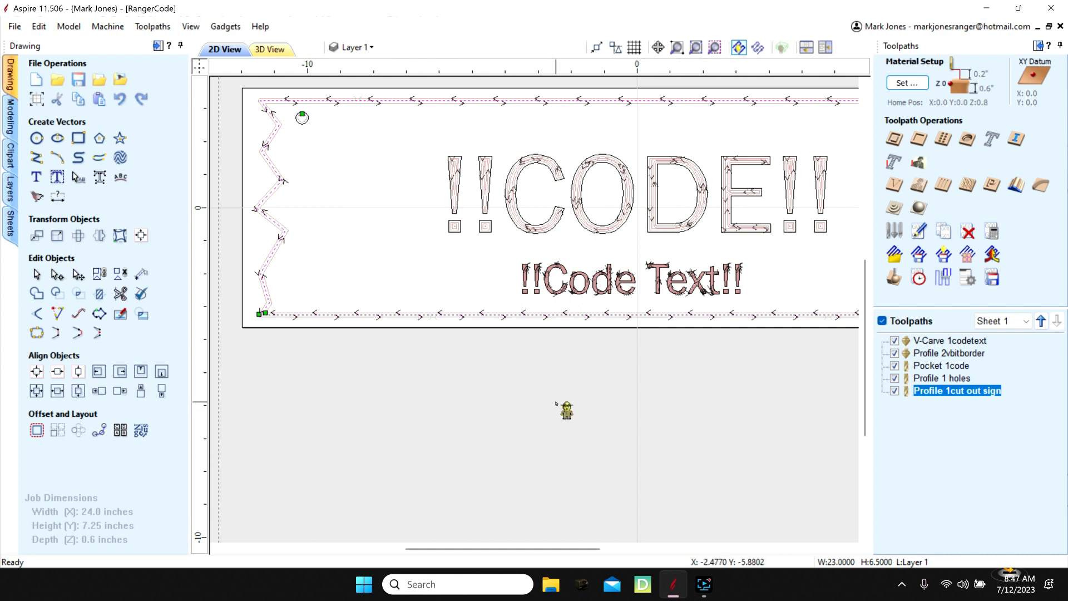
left_click(1060, 46)
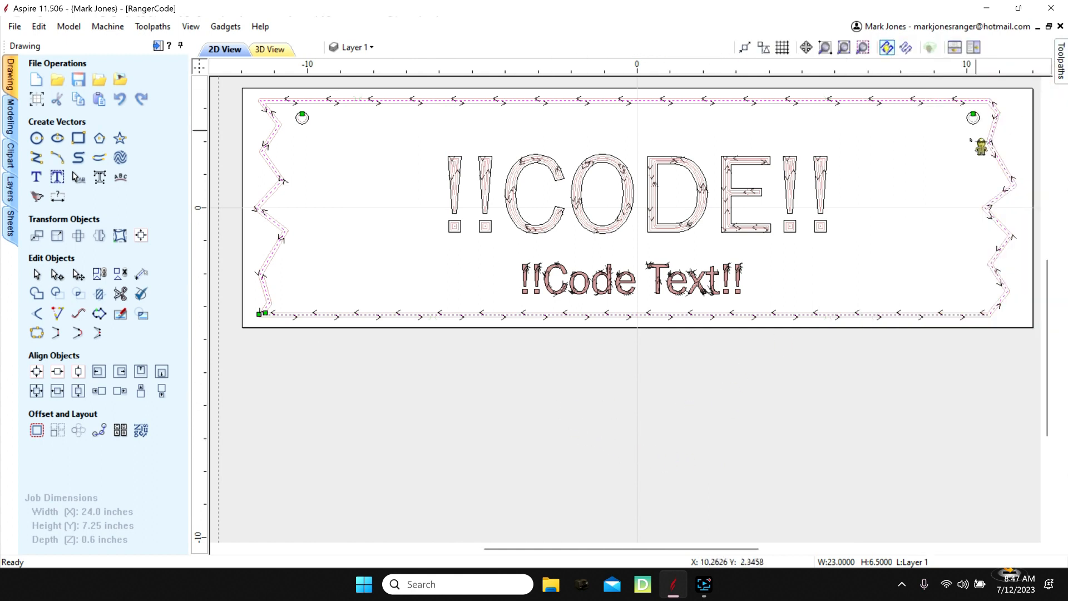
- Try to calculate the eight sign plates with toolpaths in Plate Production without assigning data fields to the variables
left_click(122, 432)
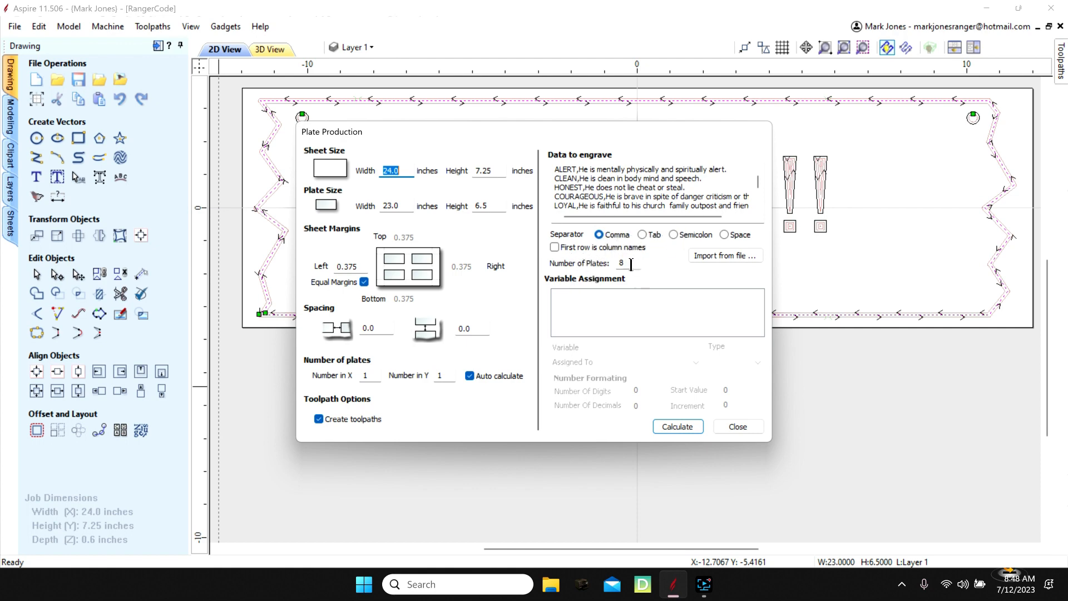
left_click(678, 426)
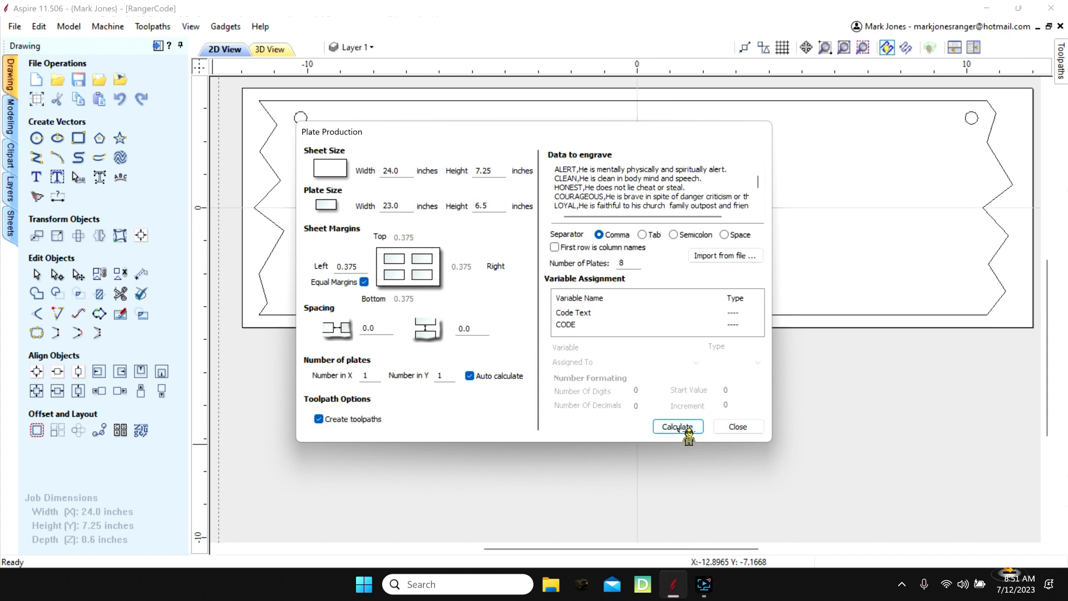
left_click(739, 426)
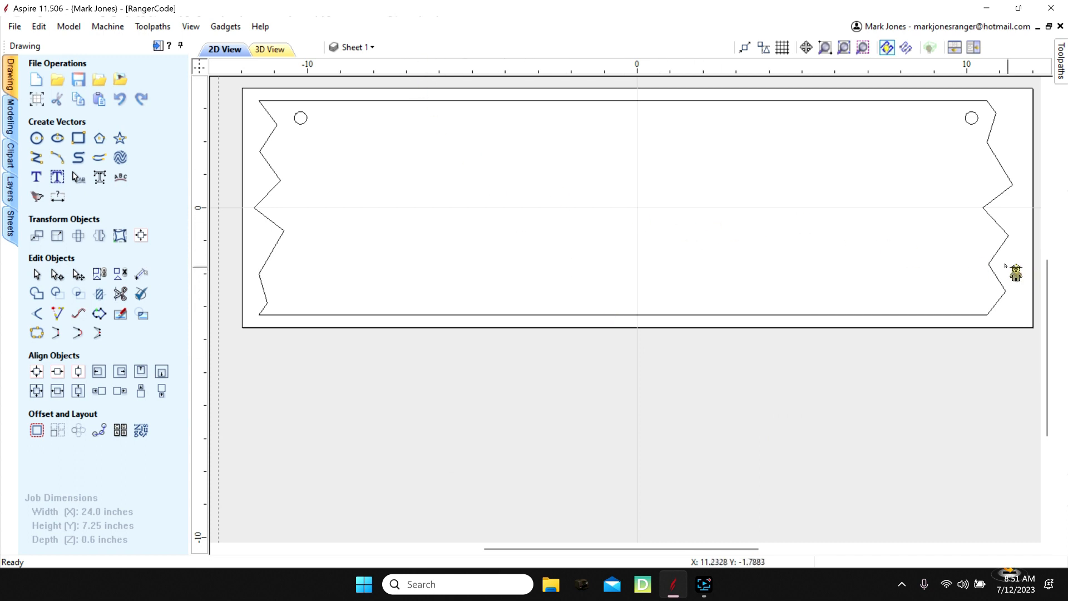
mouse_move(710, 592)
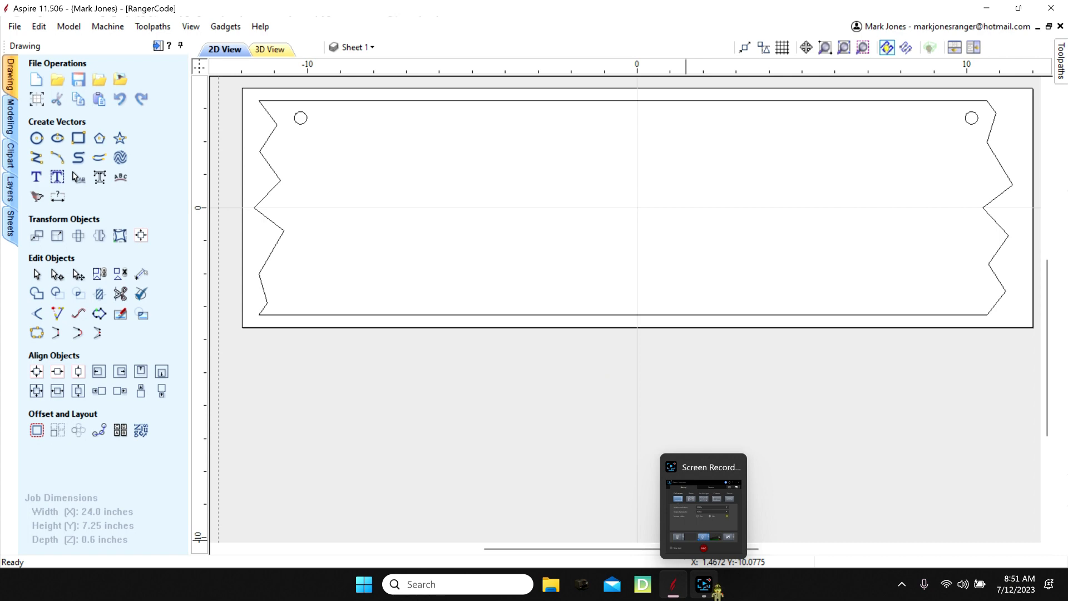
left_click(702, 585)
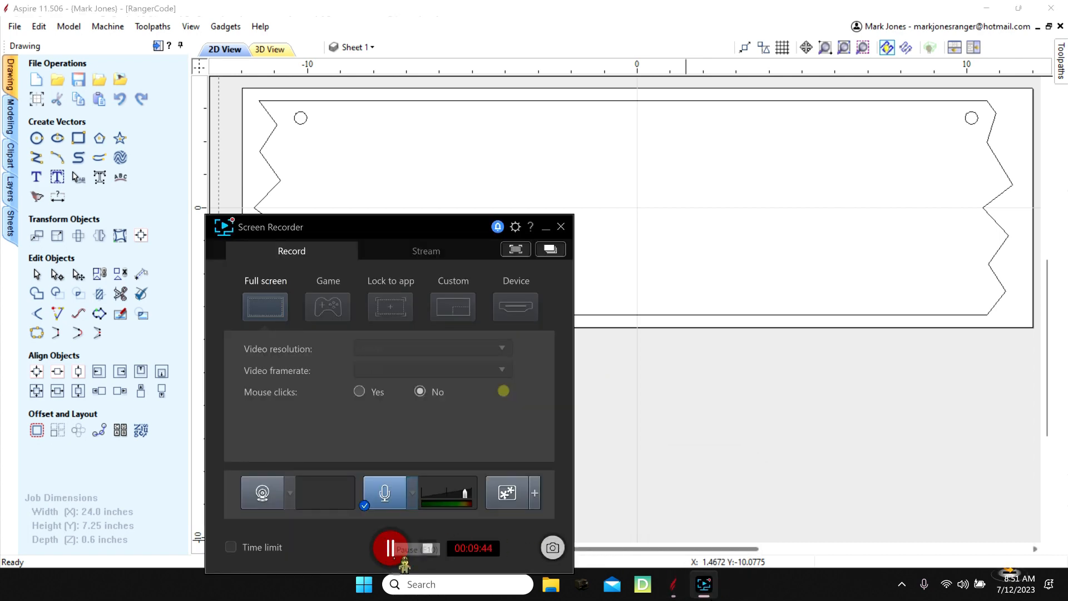
left_click(404, 559)
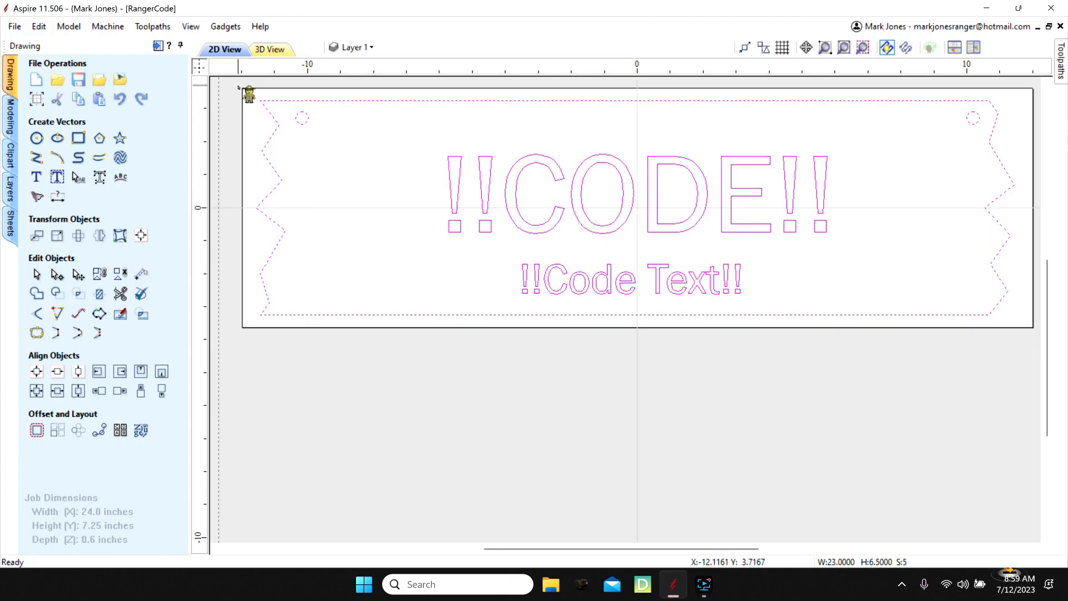
- Import the RangerCode text file as the data to engrave for Plate Production of the selected sign vectors
left_click(120, 430)
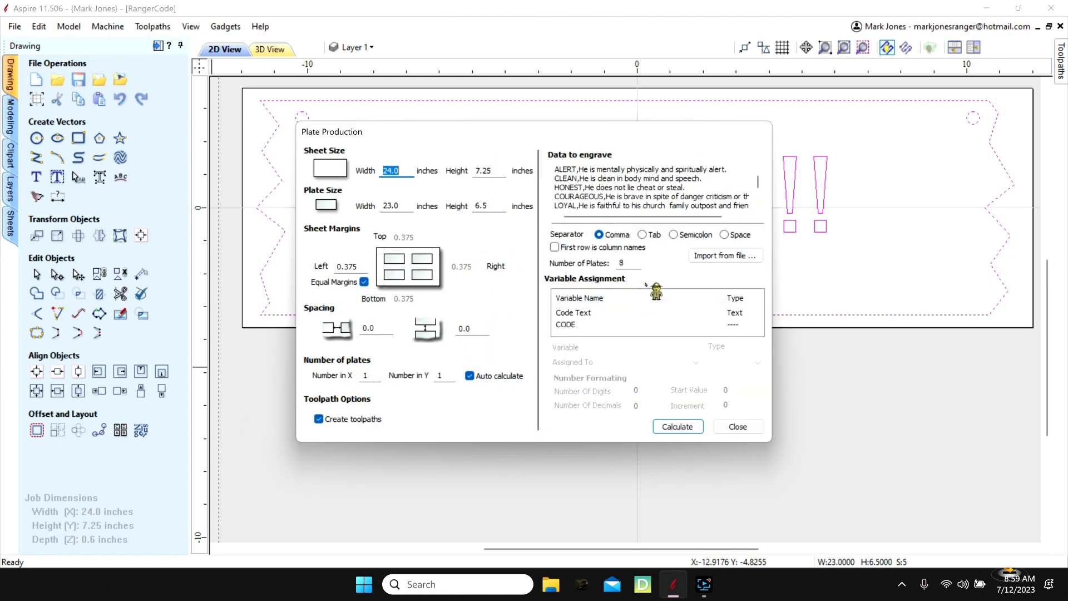
left_click(731, 255)
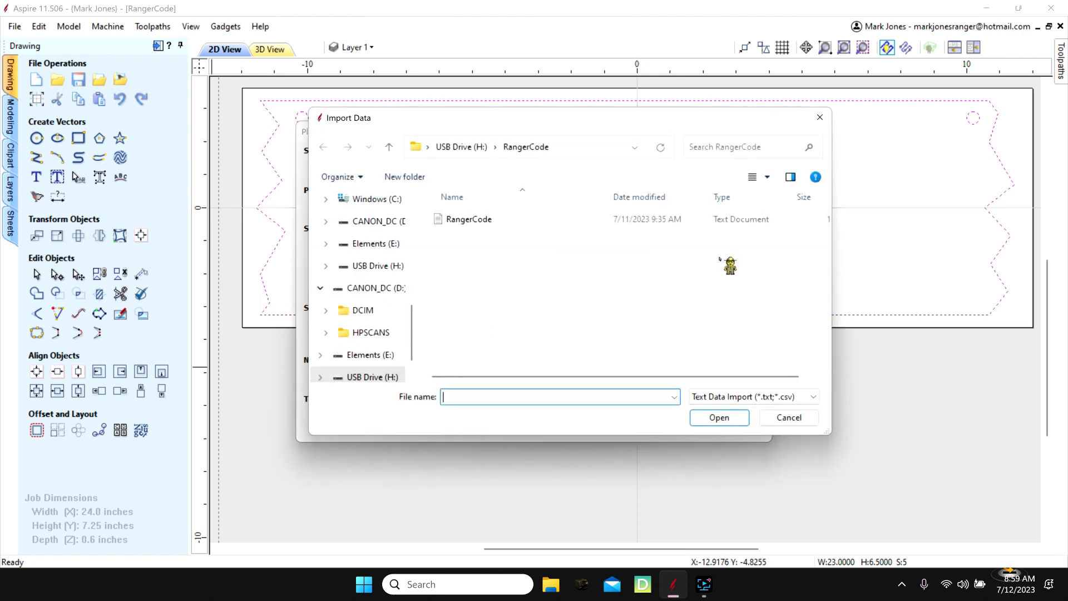
left_click(465, 221)
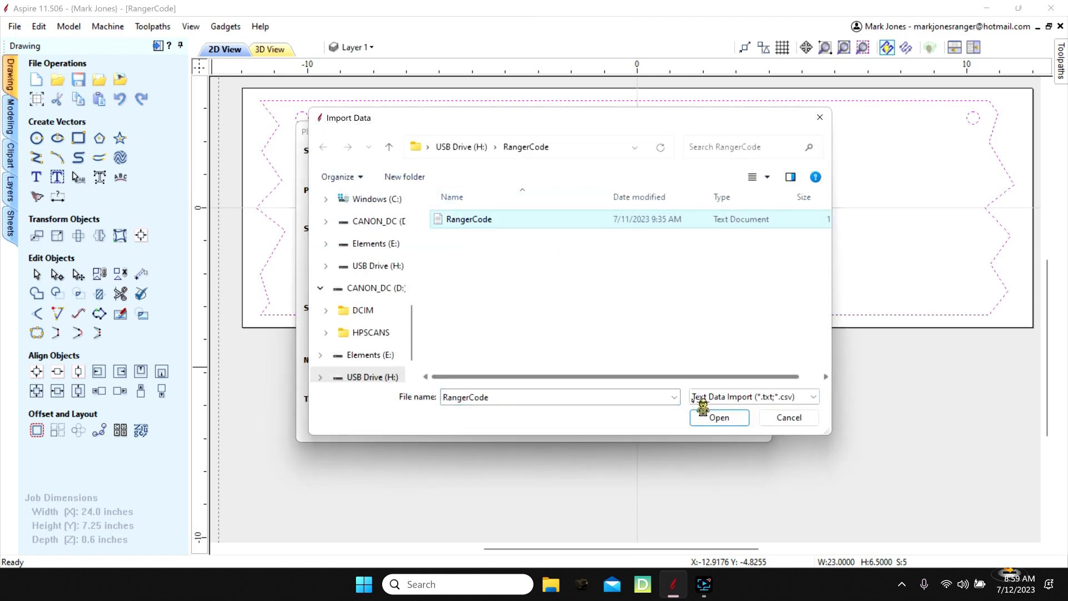
left_click(717, 418)
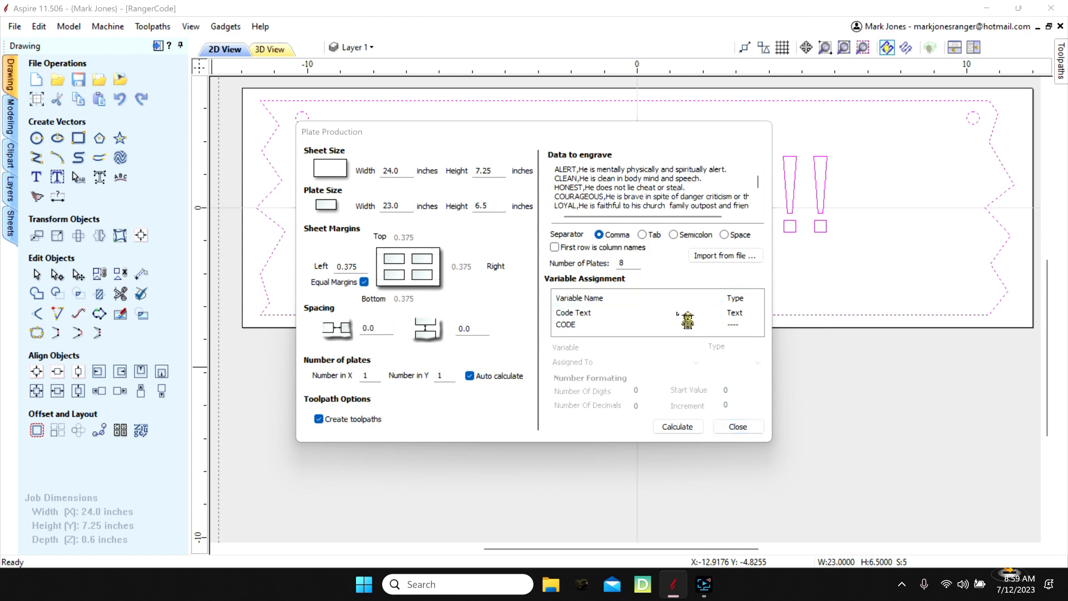
- Assign Code Text to Field 1 and CODE to Field 0, and calculate the eight plates with their toolpaths
left_click(597, 315)
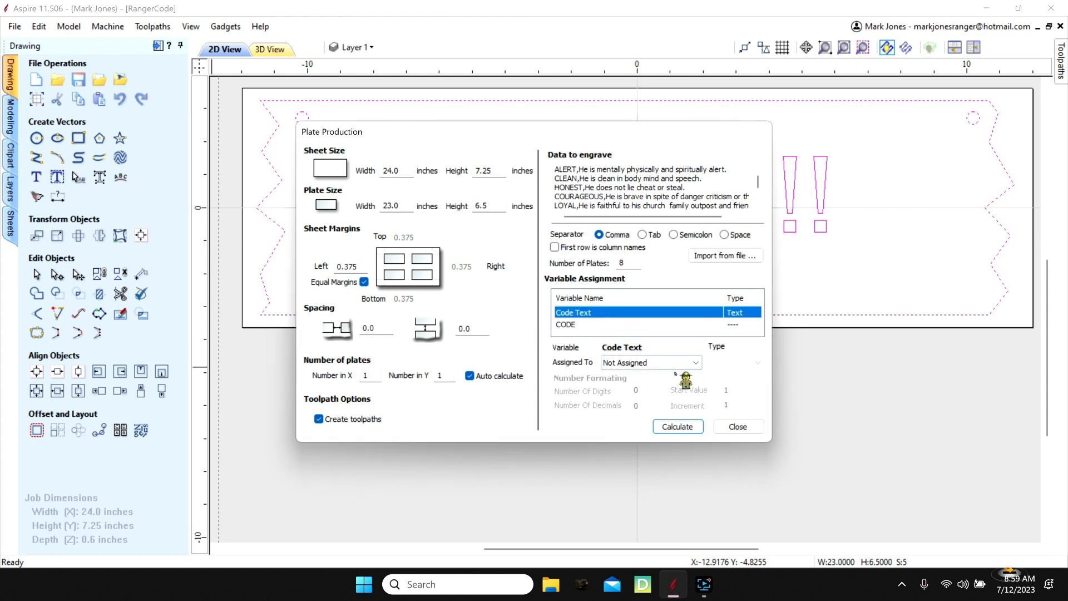
left_click(695, 362)
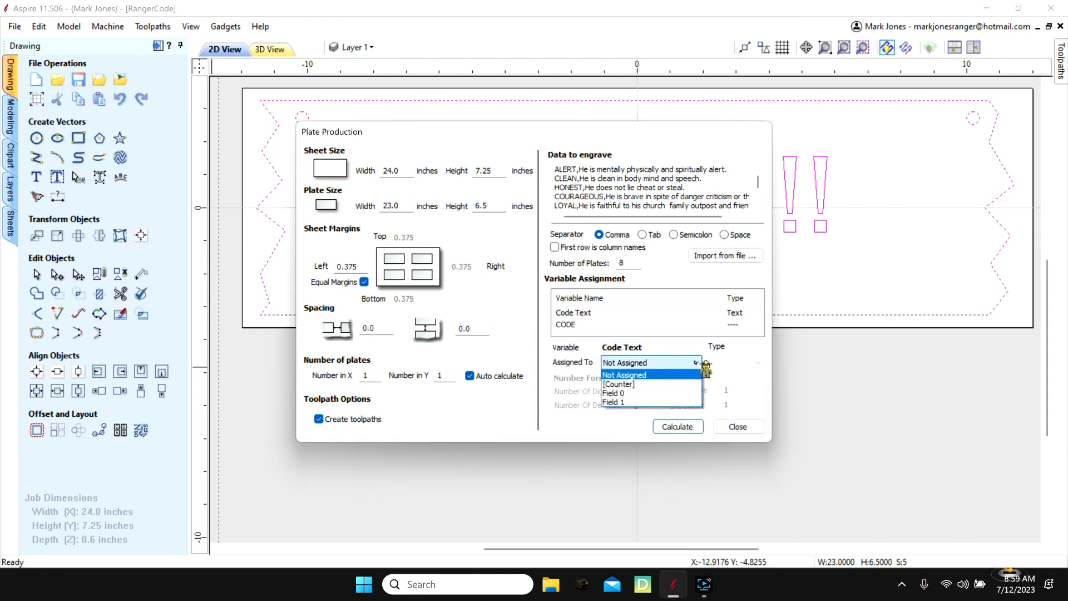
left_click(651, 402)
left_click(602, 326)
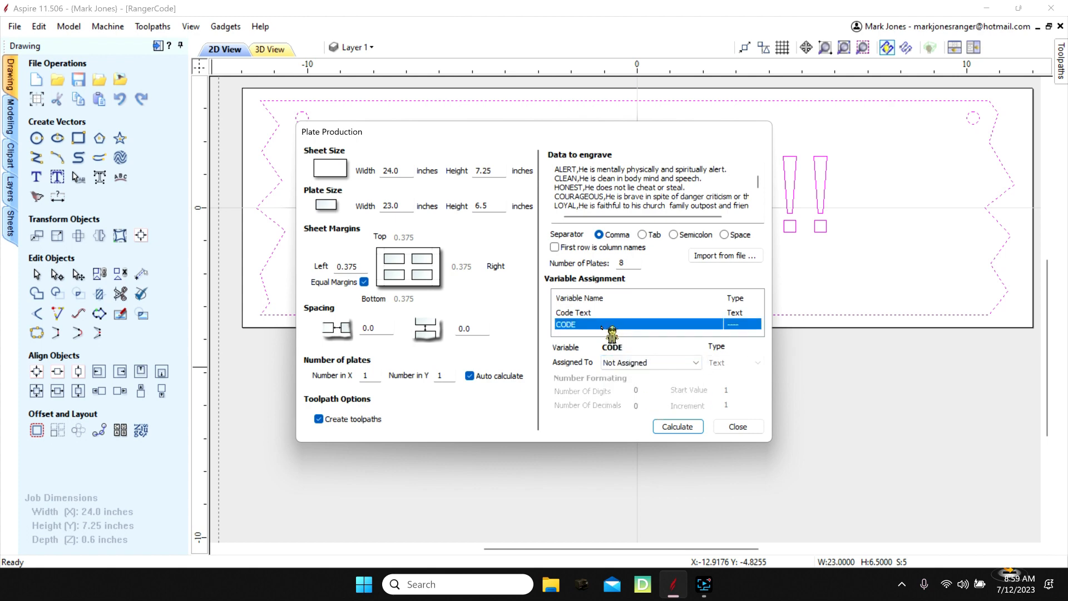
left_click(699, 366)
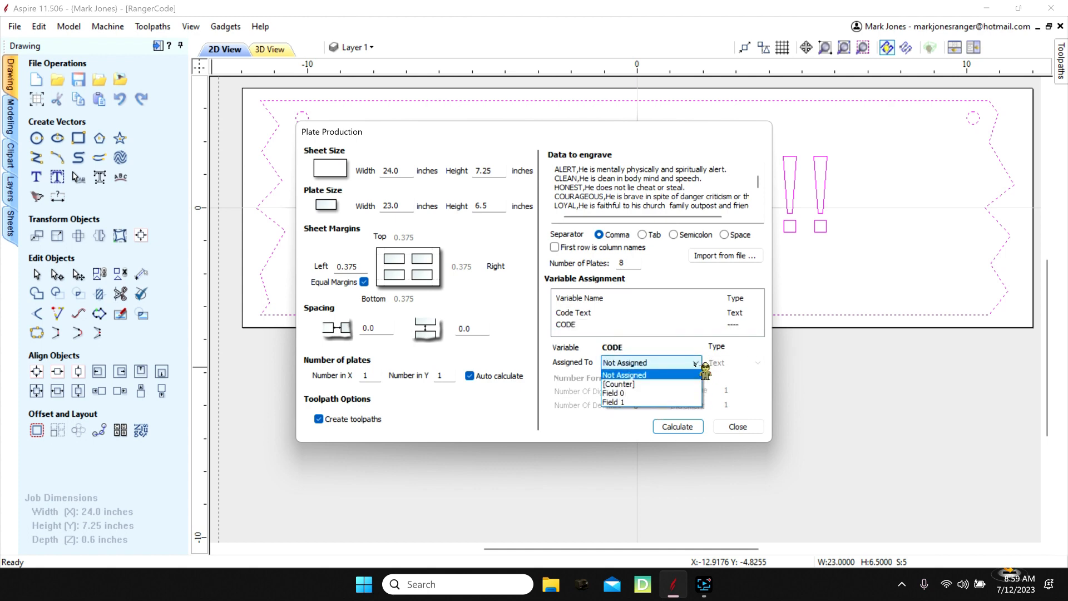
left_click(666, 392)
left_click(676, 429)
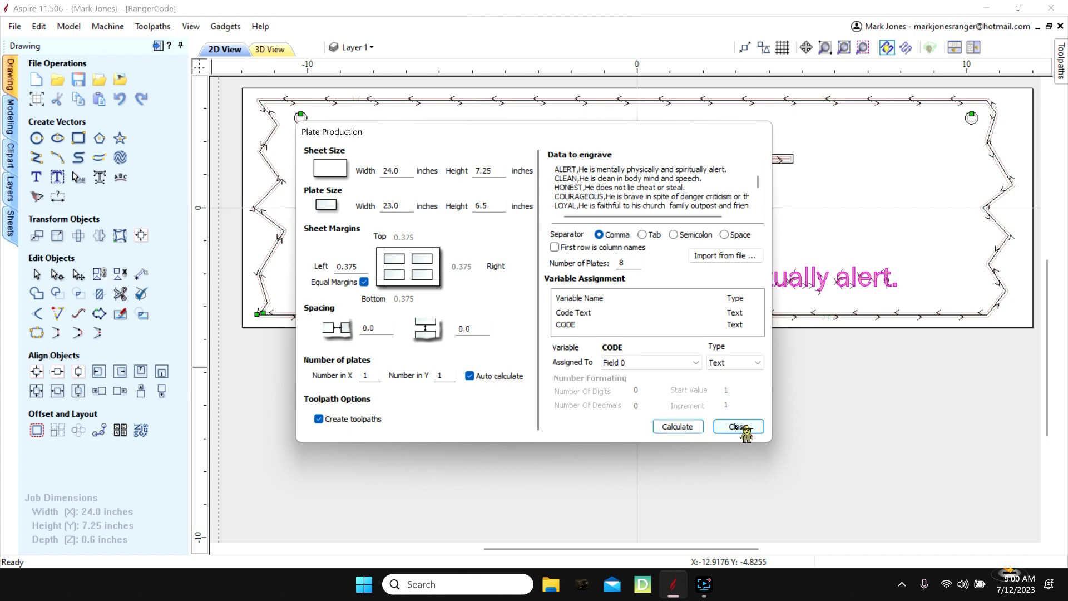
- Close Plate Production, make the Sheet 2 layer visible and hide the Sheet 1 layer
left_click(735, 427)
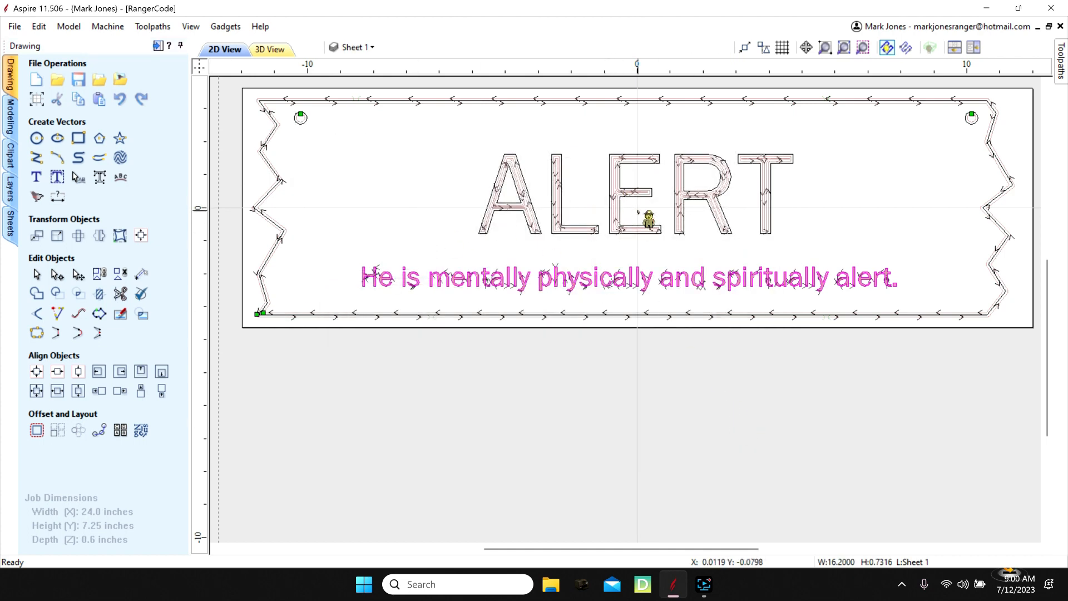
left_click(362, 48)
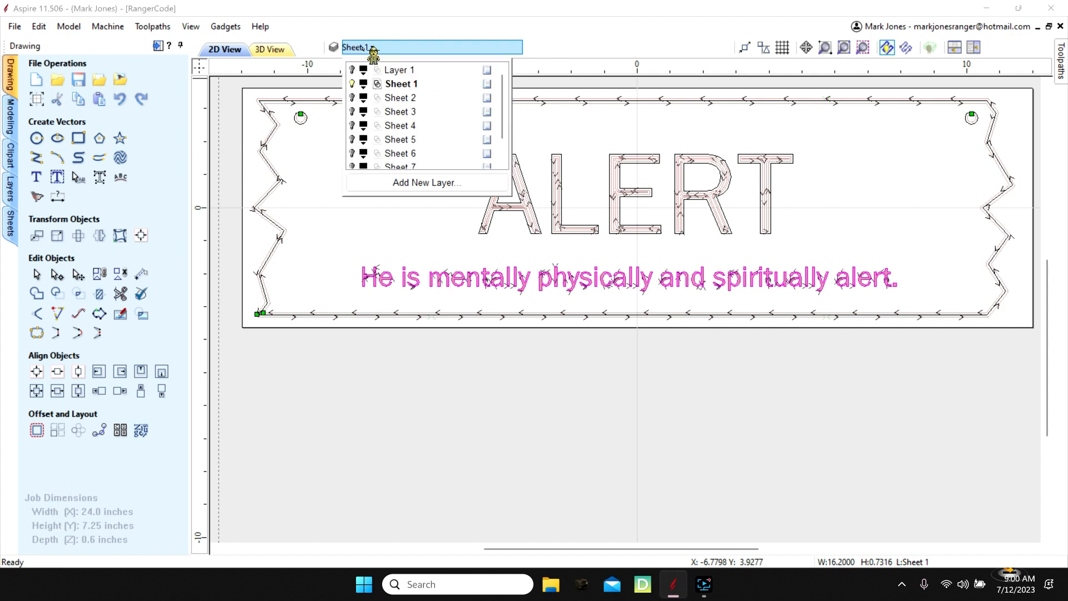
left_click(354, 97)
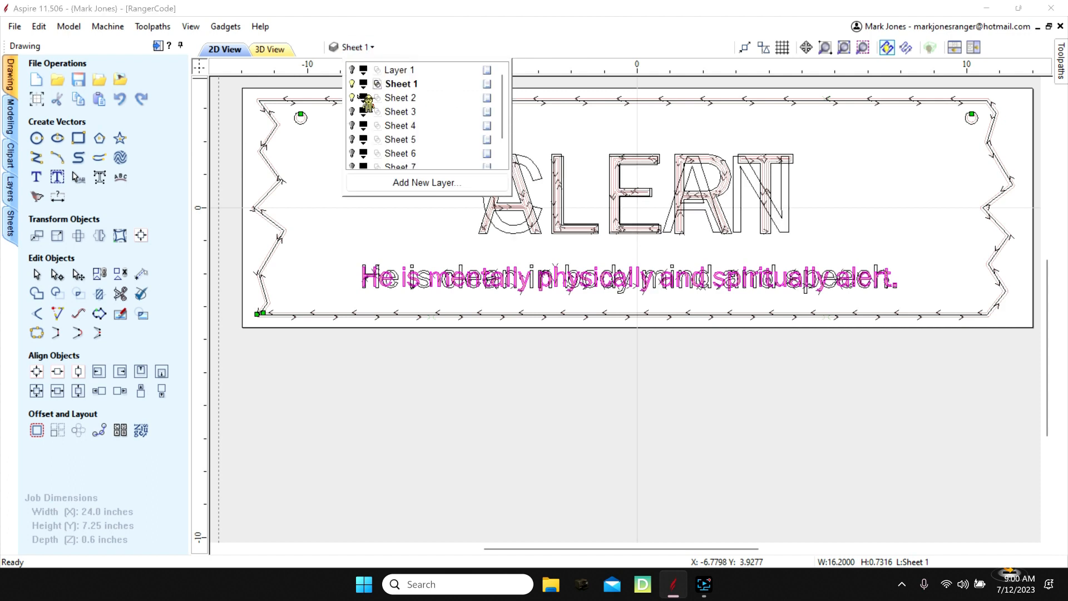
left_click(352, 84)
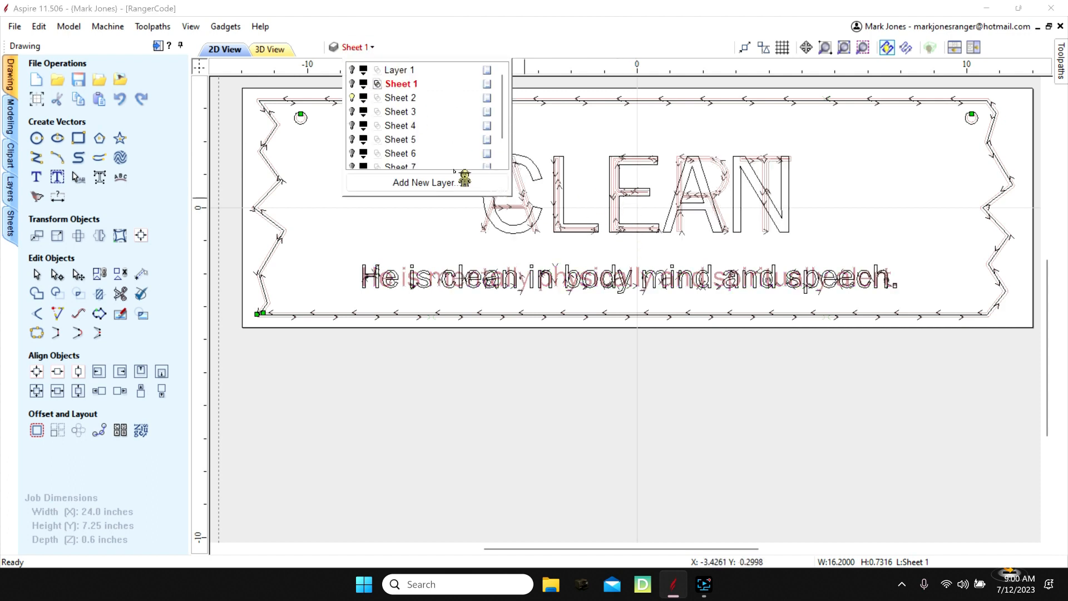
- Hide all the toolpaths so that only the sign vectors are drawn in the 2D view
left_click(1061, 61)
left_click(867, 440)
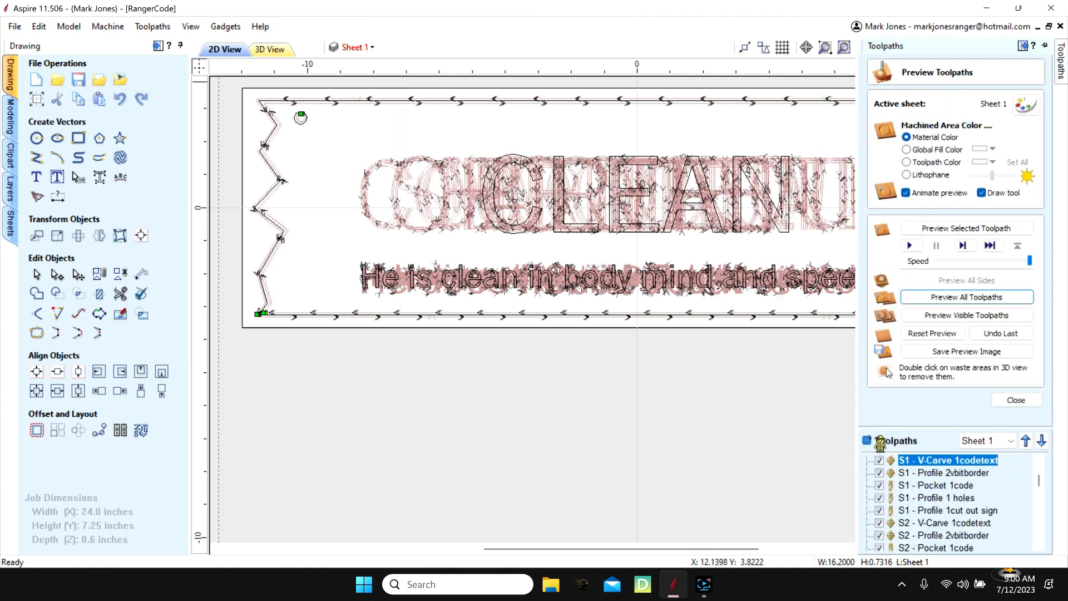
left_click(866, 439)
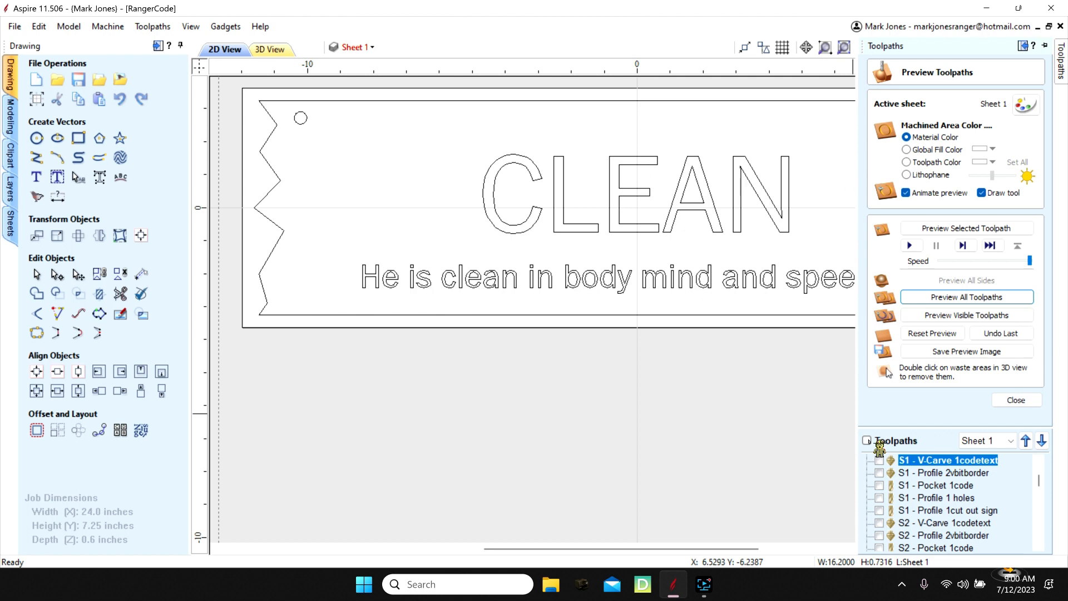
left_click_drag(648, 545, 690, 542)
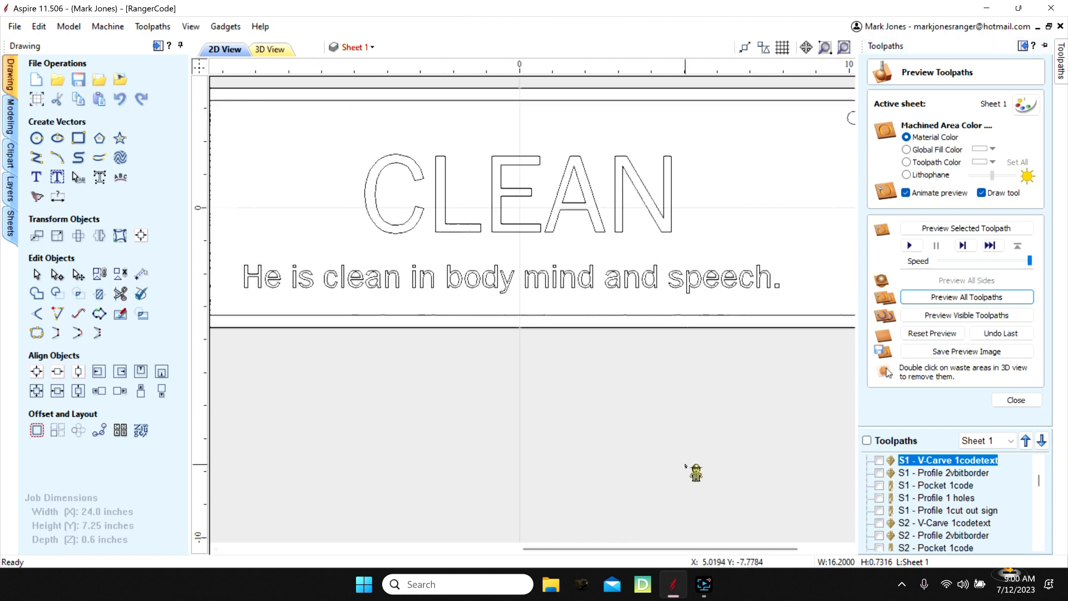
scroll(683, 463, "down", 1)
- Compare the signs on Sheet 1 and Sheet 2 by switching the visibility of their layers
left_click(365, 49)
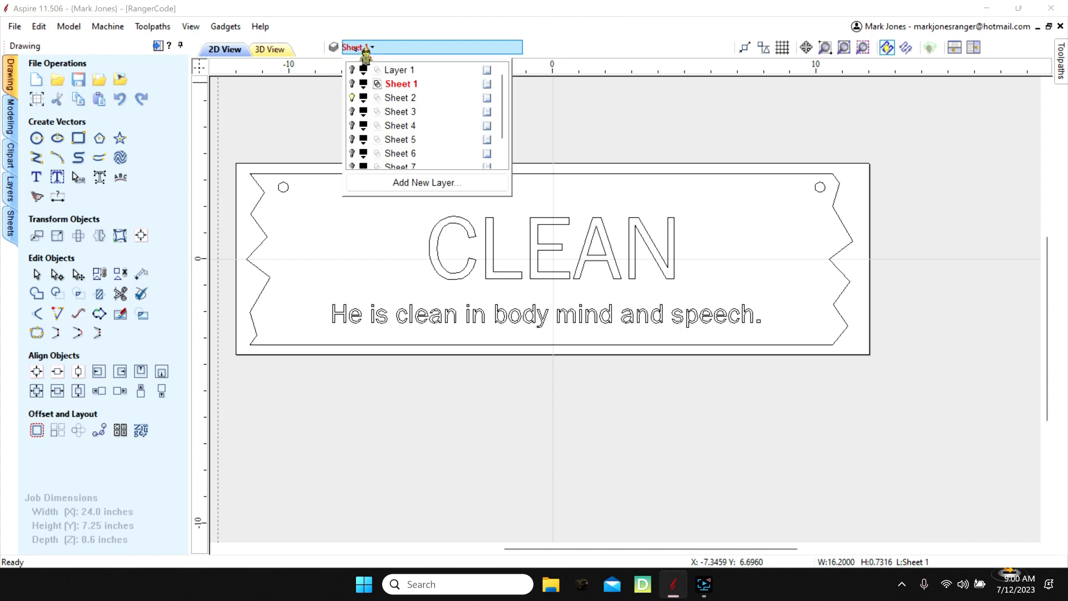
left_click(352, 83)
left_click(352, 97)
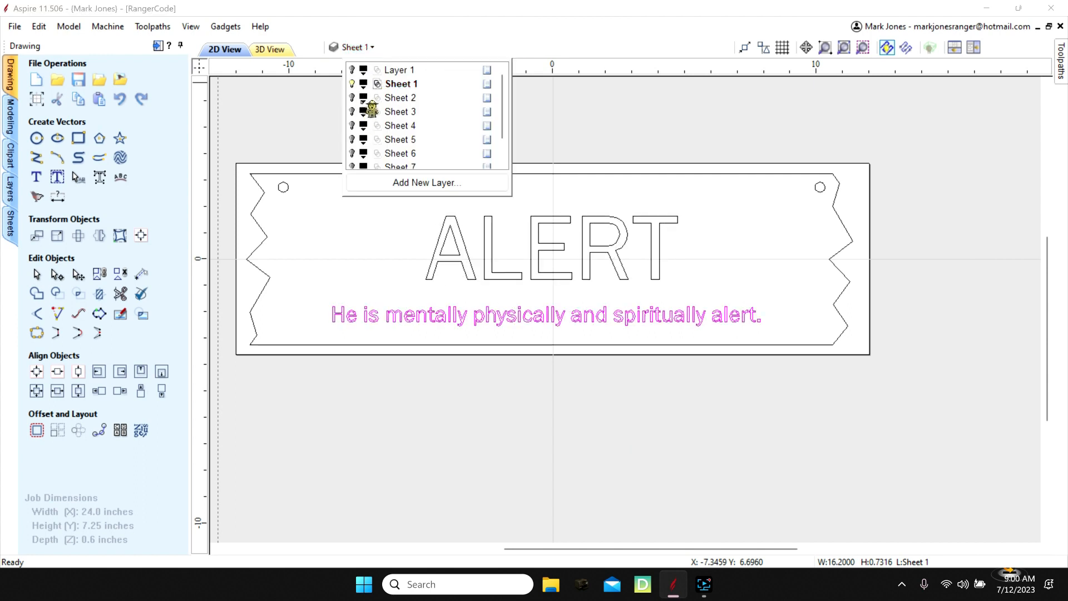
left_click(352, 97)
left_click(352, 84)
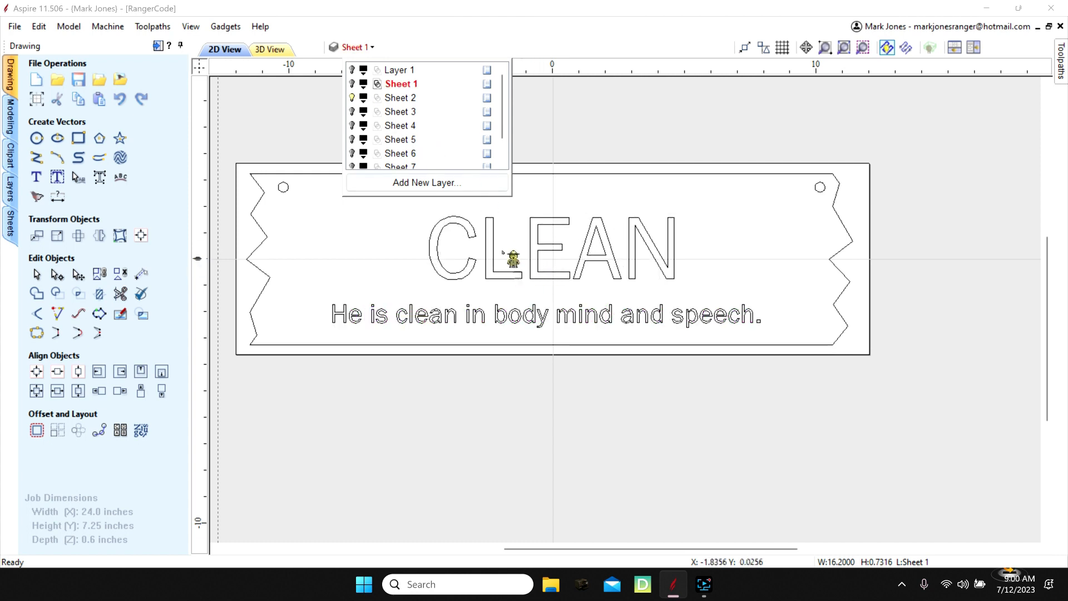
- View the signs on Sheet 3, Sheet 4 and Sheet 5 one layer at a time, leaving only Sheet 5 visible
left_click(352, 98)
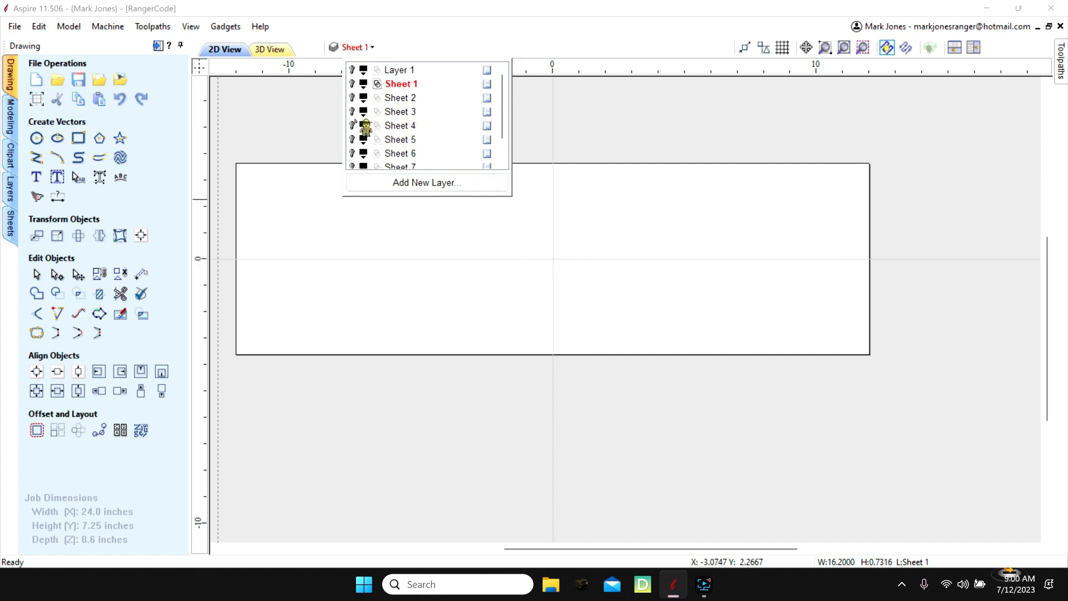
left_click(352, 112)
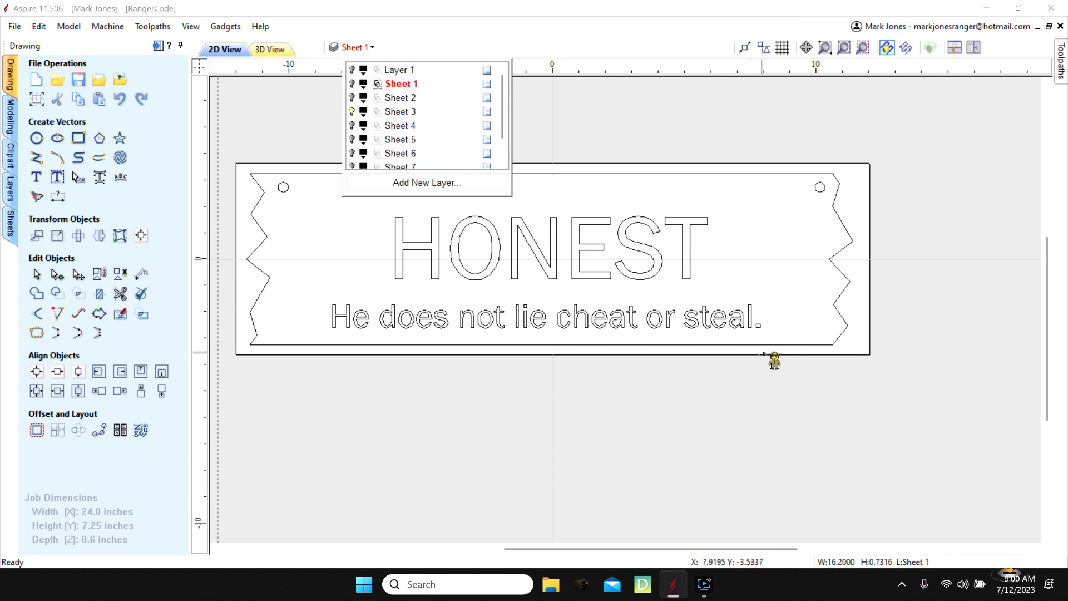
left_click(352, 125)
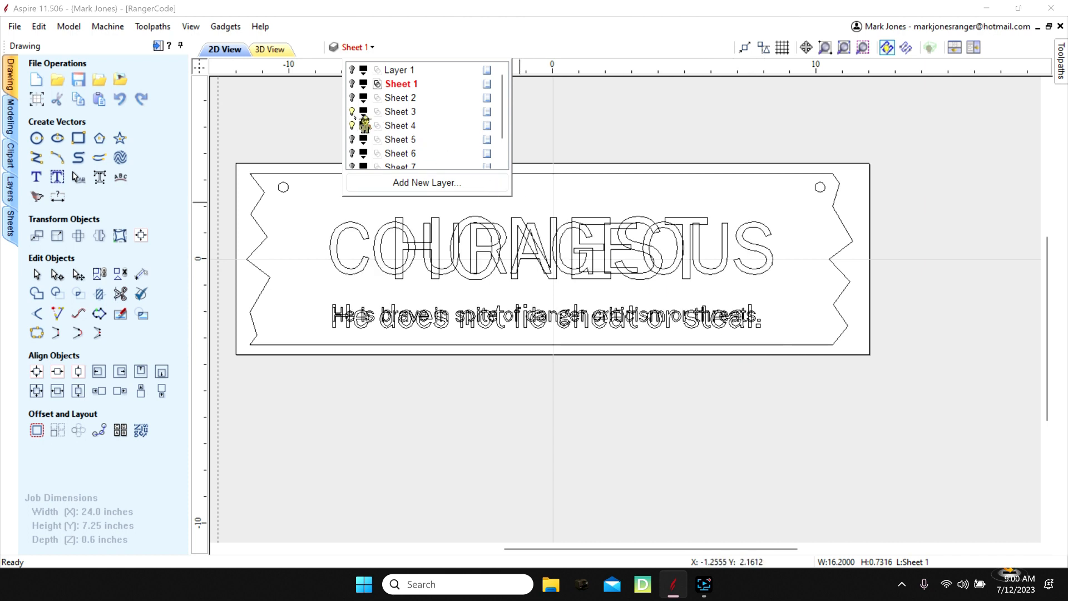
left_click(352, 111)
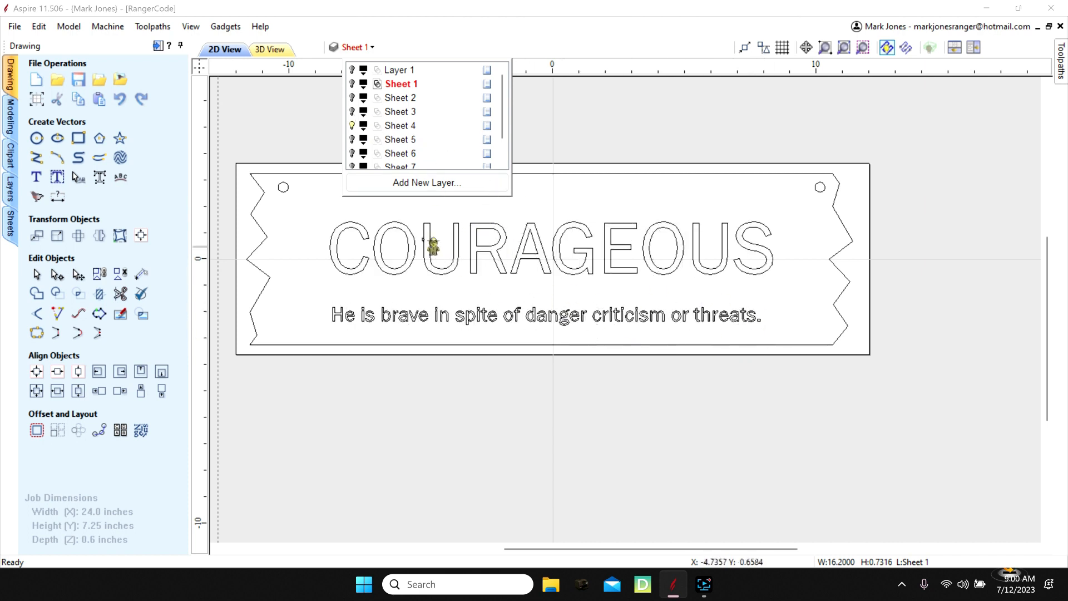
left_click(352, 139)
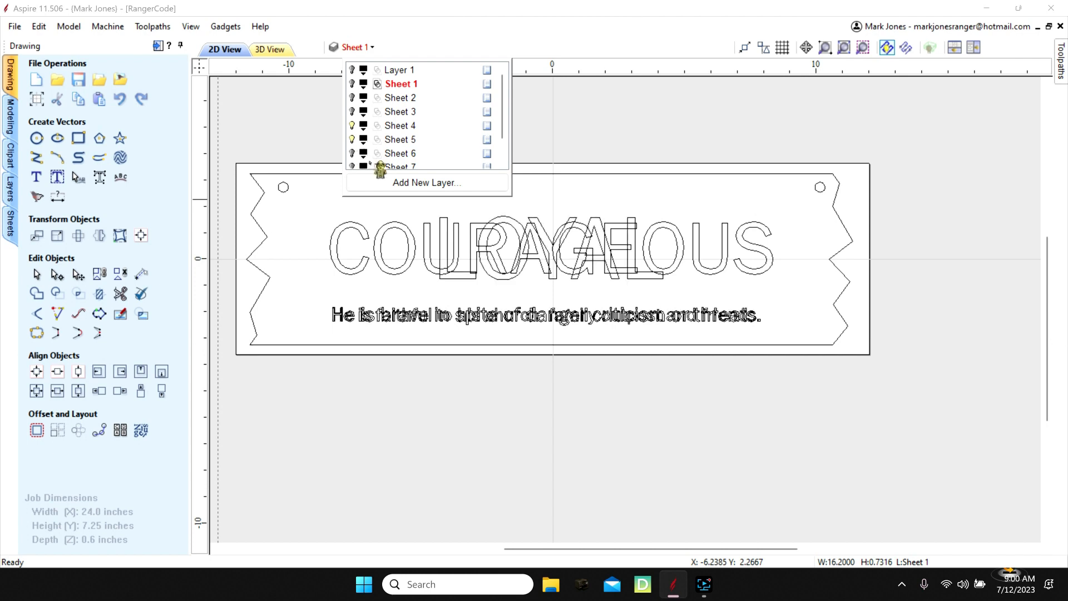
left_click(352, 125)
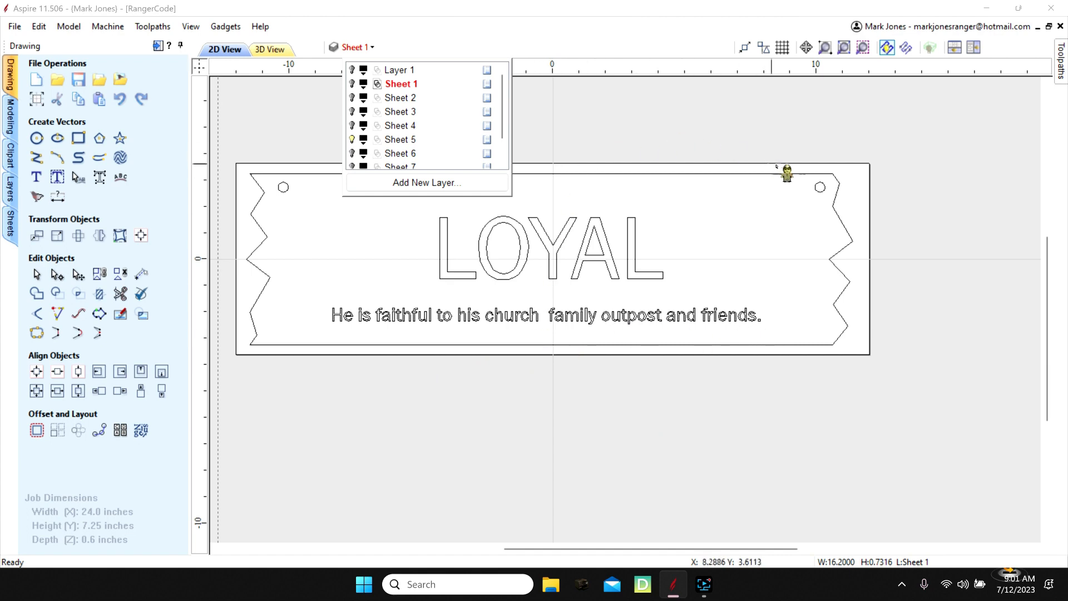
- Recalculate all toolpaths, including those generated for sheets S1 to S8, and accept the cut-through depth warning
left_click(1060, 61)
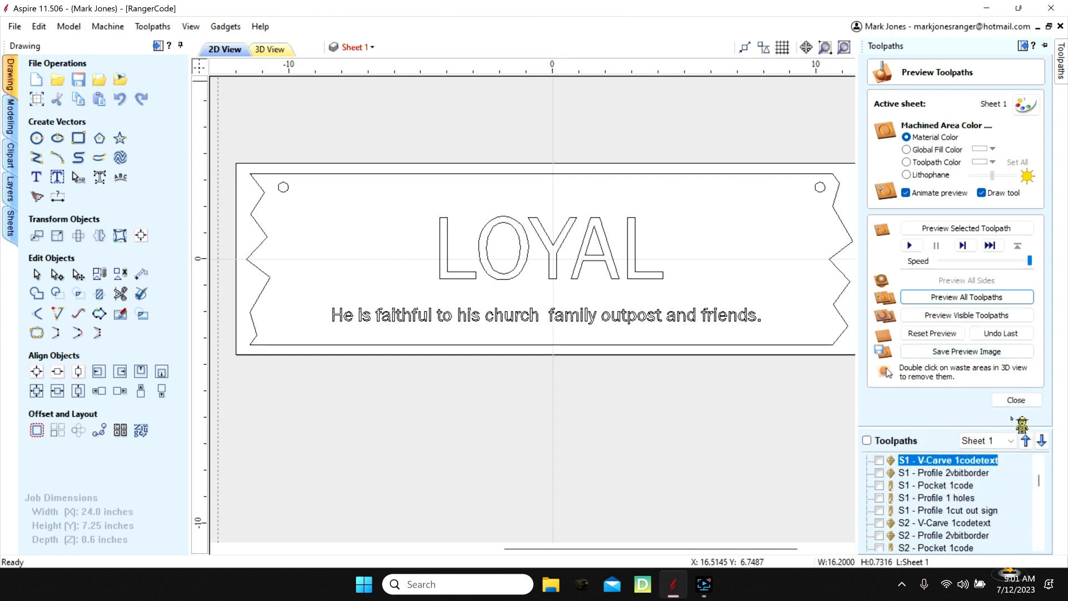
left_click(1017, 400)
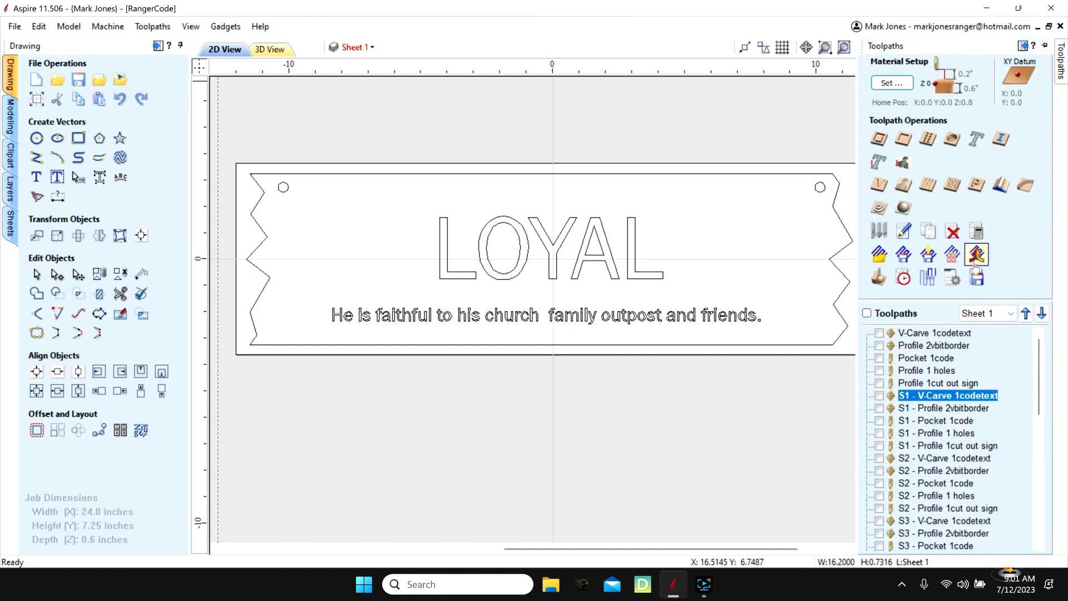
left_click(980, 237)
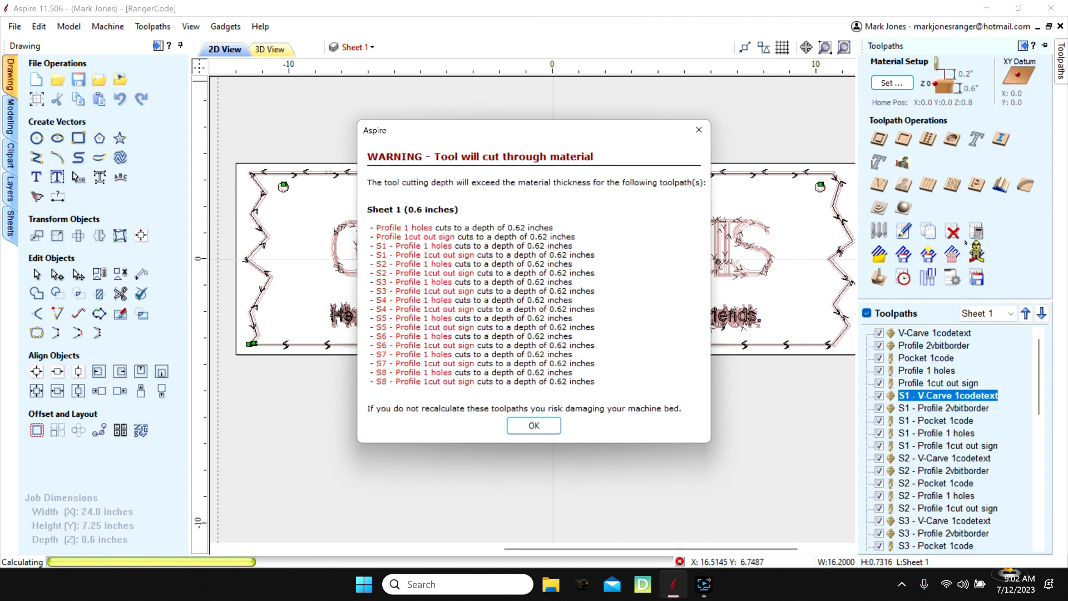
left_click(533, 428)
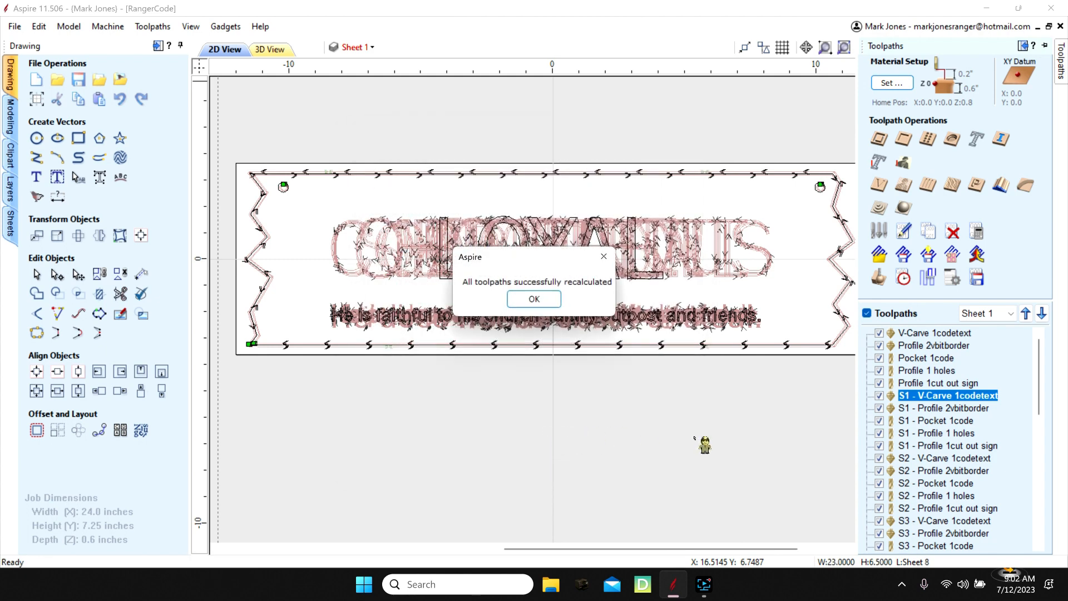
left_click(548, 300)
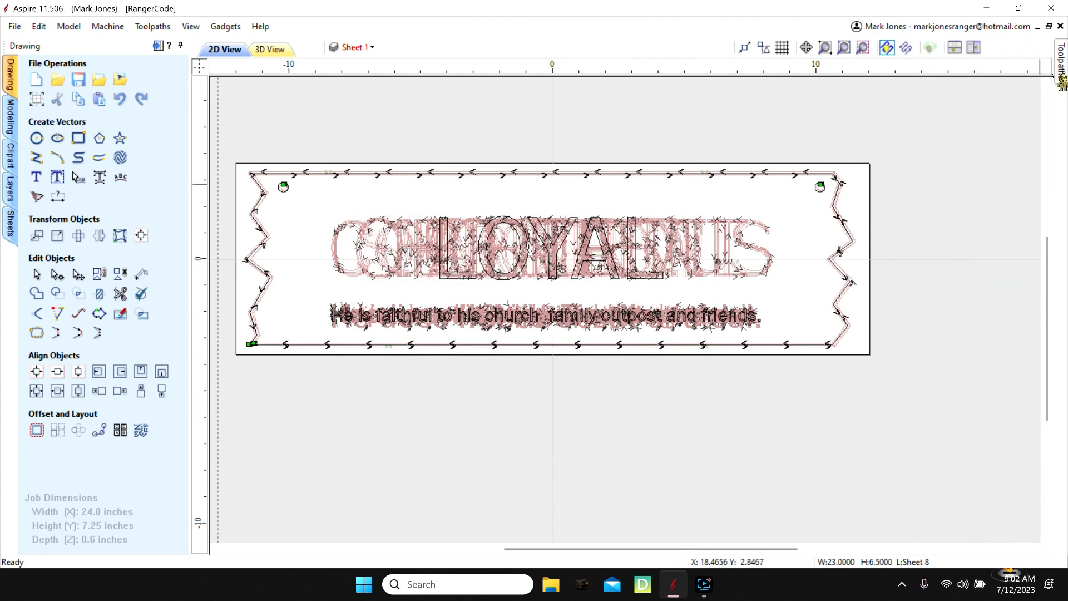
- Open the Save Toolpath operation for the recalculated sign toolpaths
mouse_move(1061, 67)
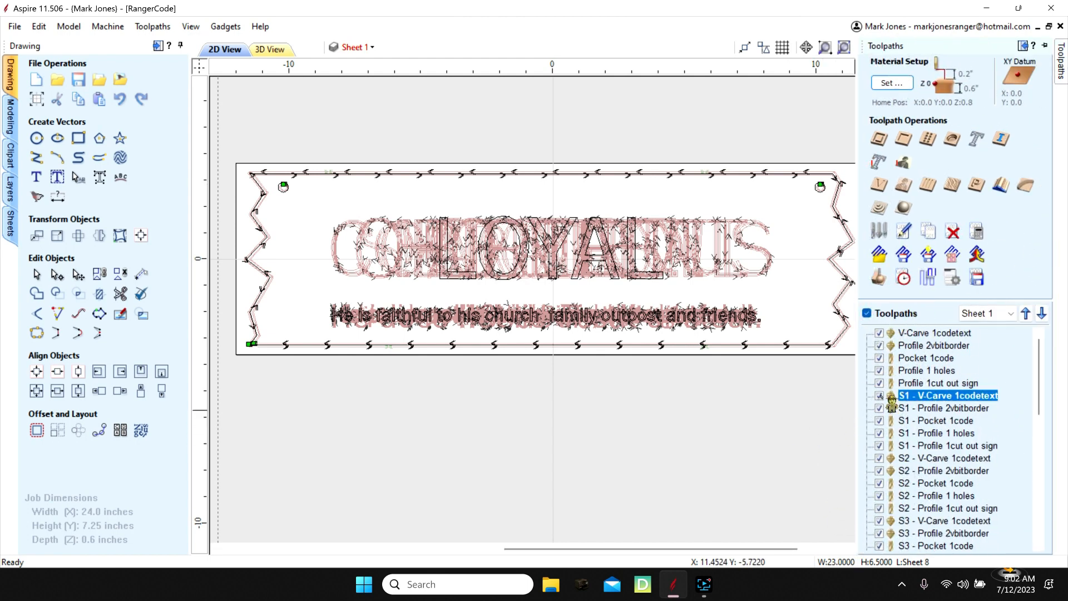
left_click(976, 285)
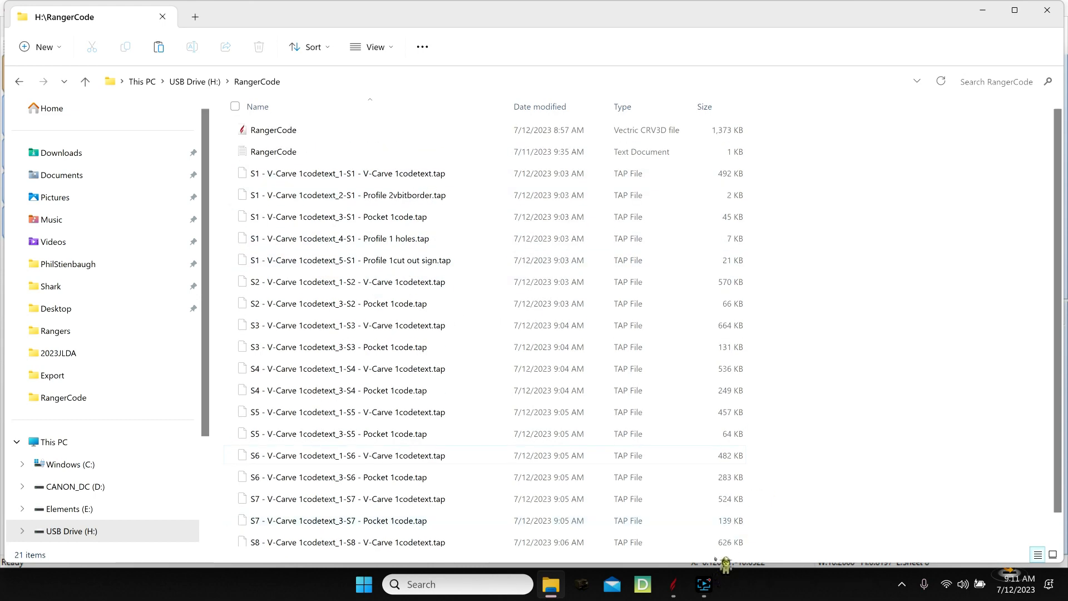
- Switch back to Aspire, save the RangerCode project and close the program
left_click(673, 584)
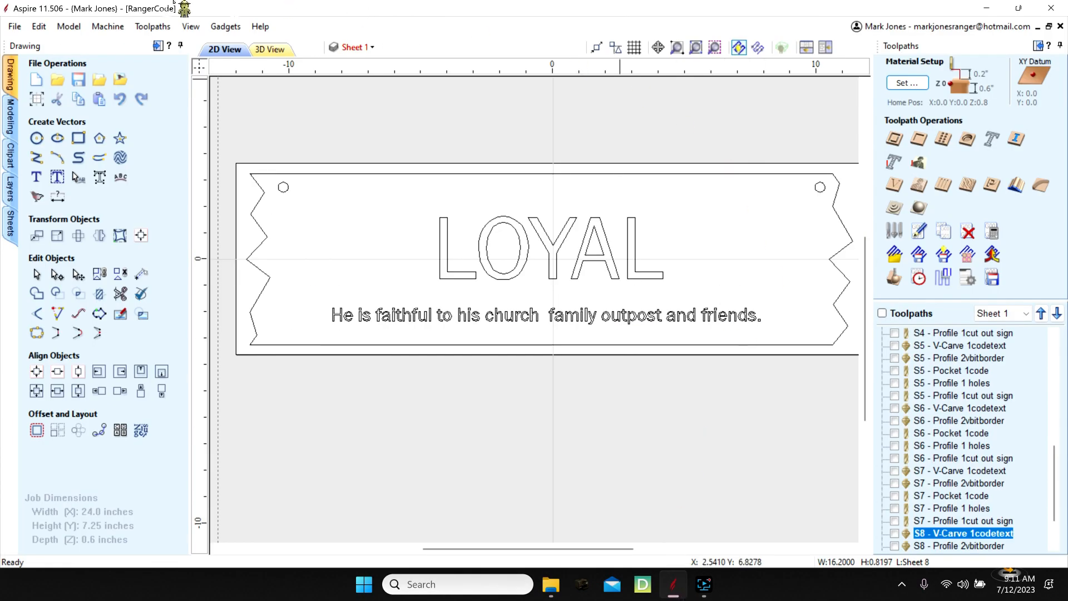
left_click(15, 26)
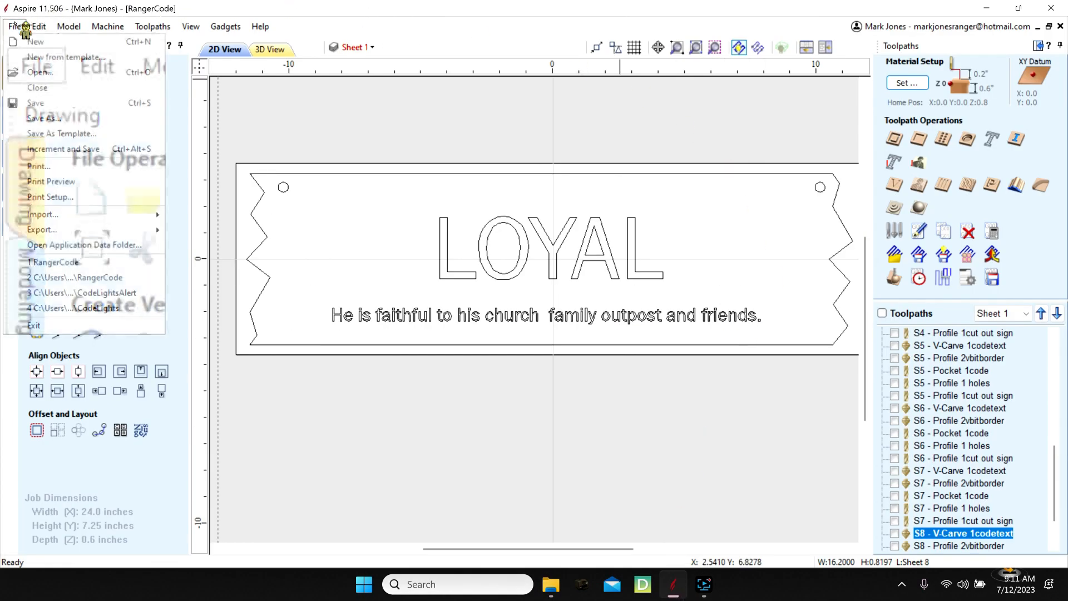
left_click(34, 102)
left_click(1051, 9)
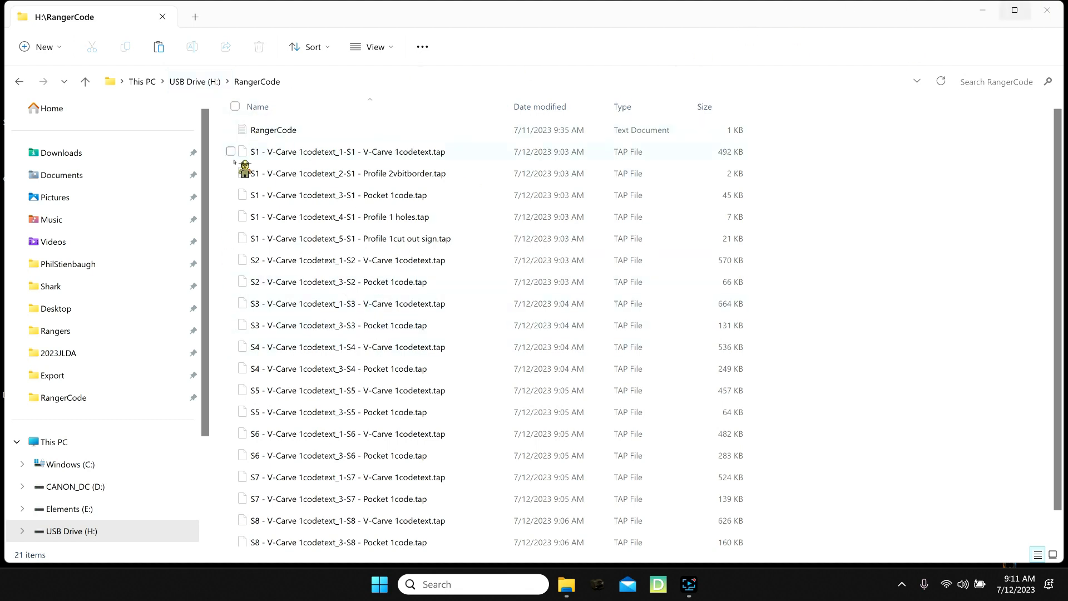
- Copy the RangerCode folder from USB Drive (H:) into the Shark folder, replacing the files with the same names
left_click(85, 81)
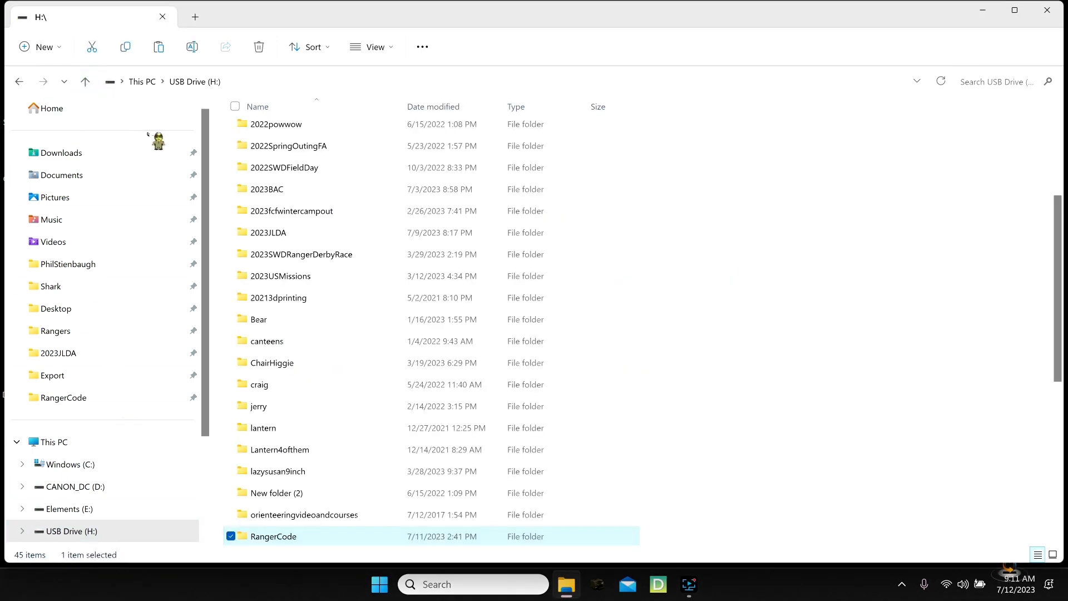
right_click(307, 542)
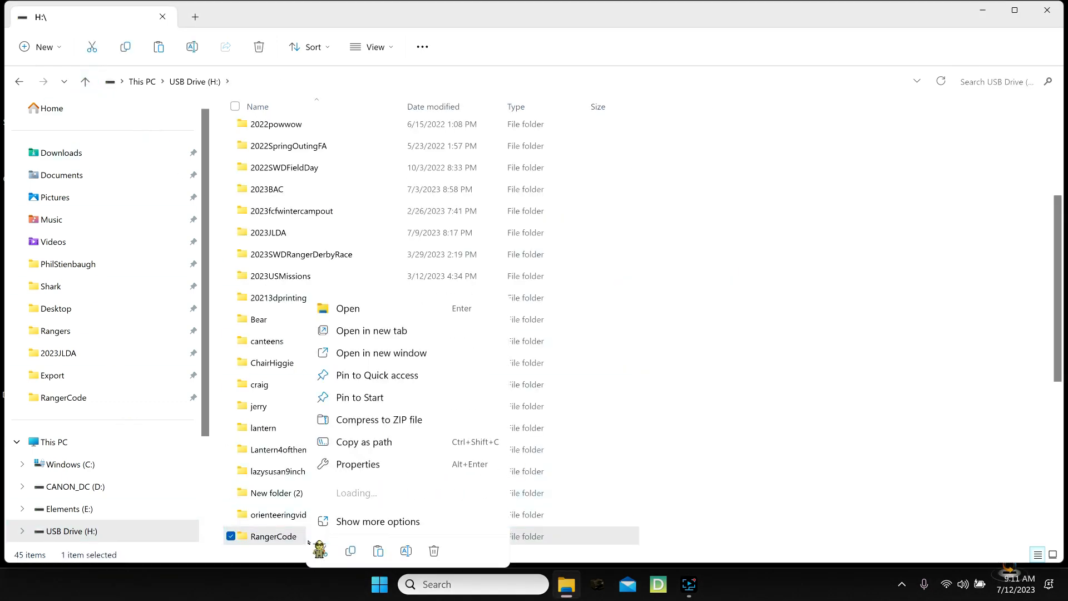
left_click(351, 550)
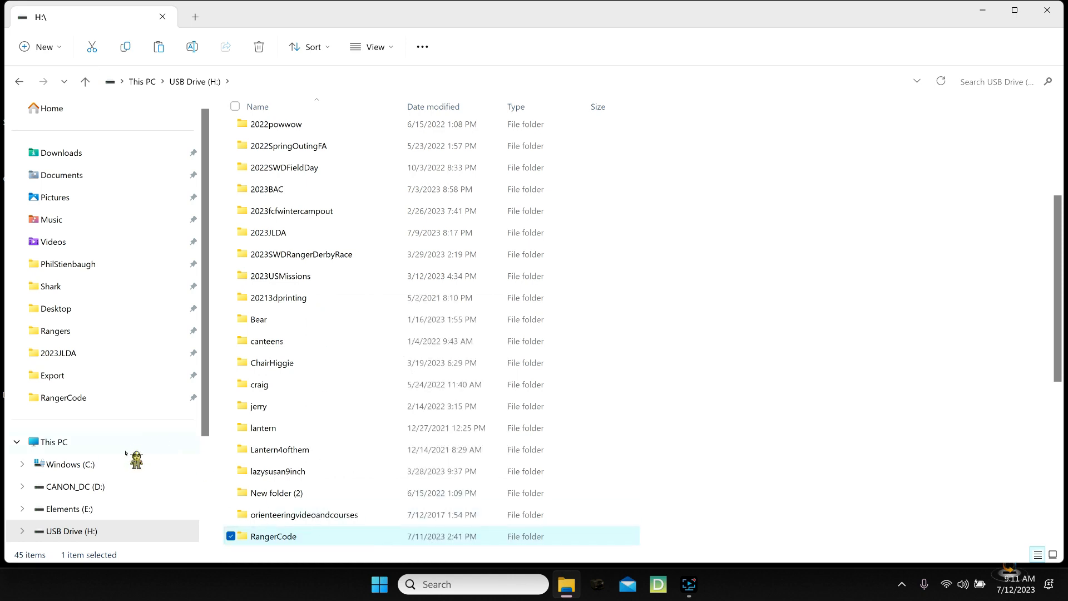
left_click(60, 111)
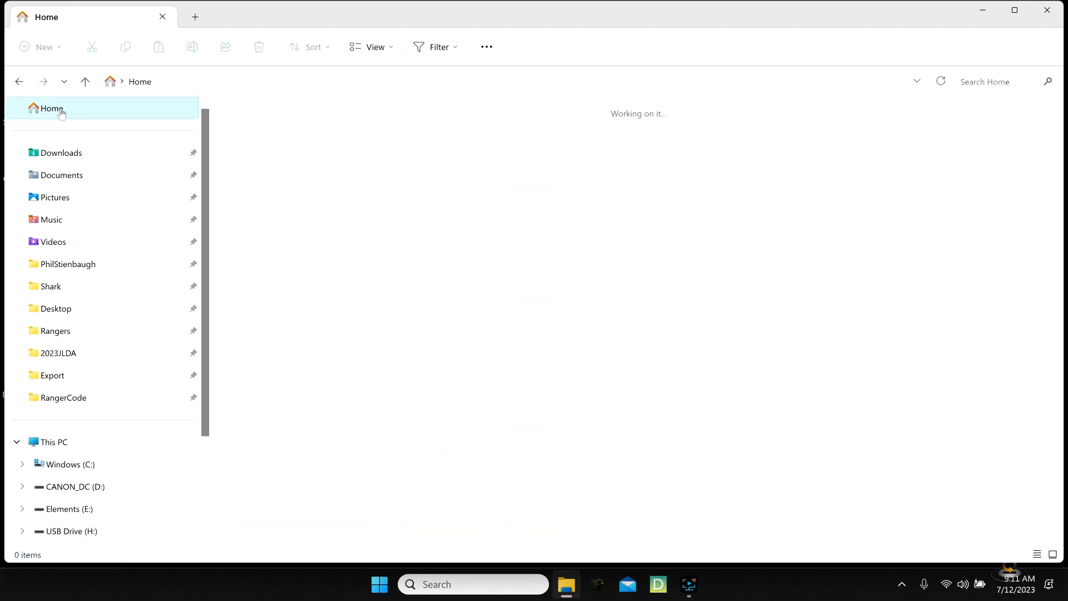
double_click(468, 201)
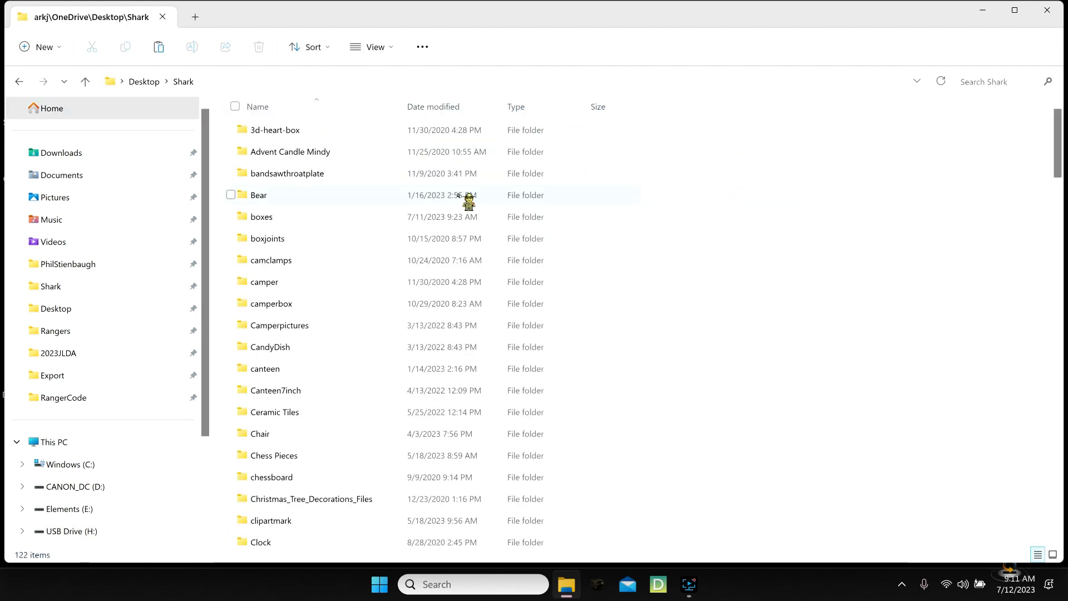
left_click(159, 47)
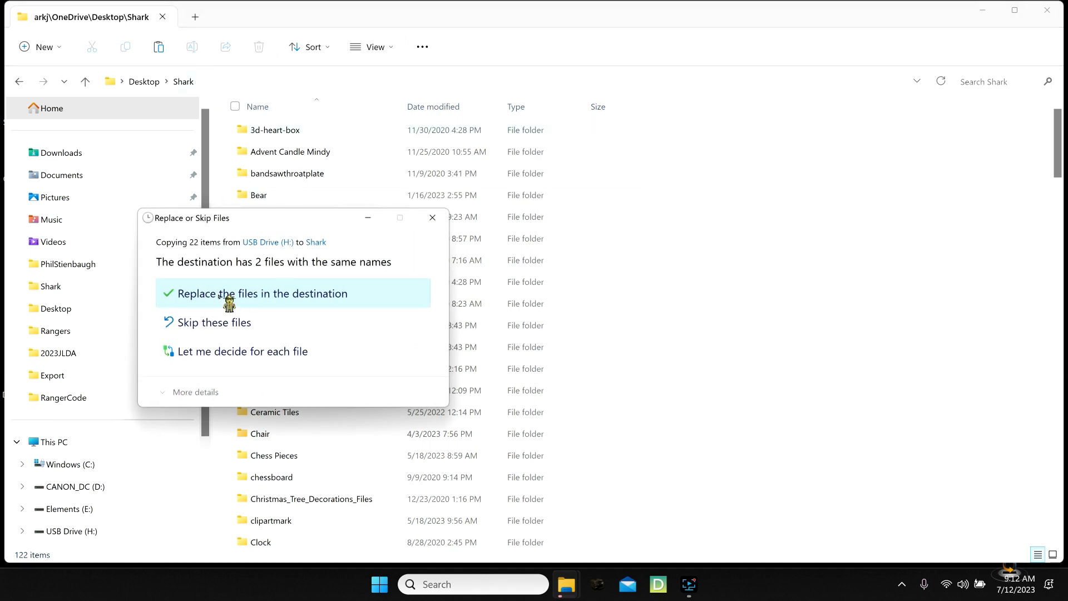
left_click(221, 293)
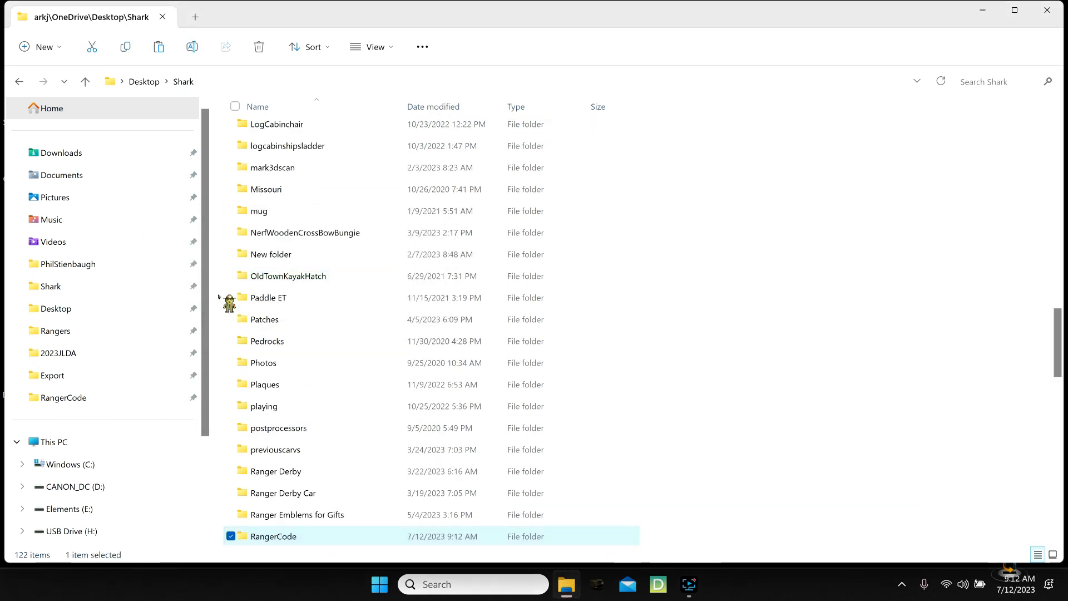
left_click(689, 585)
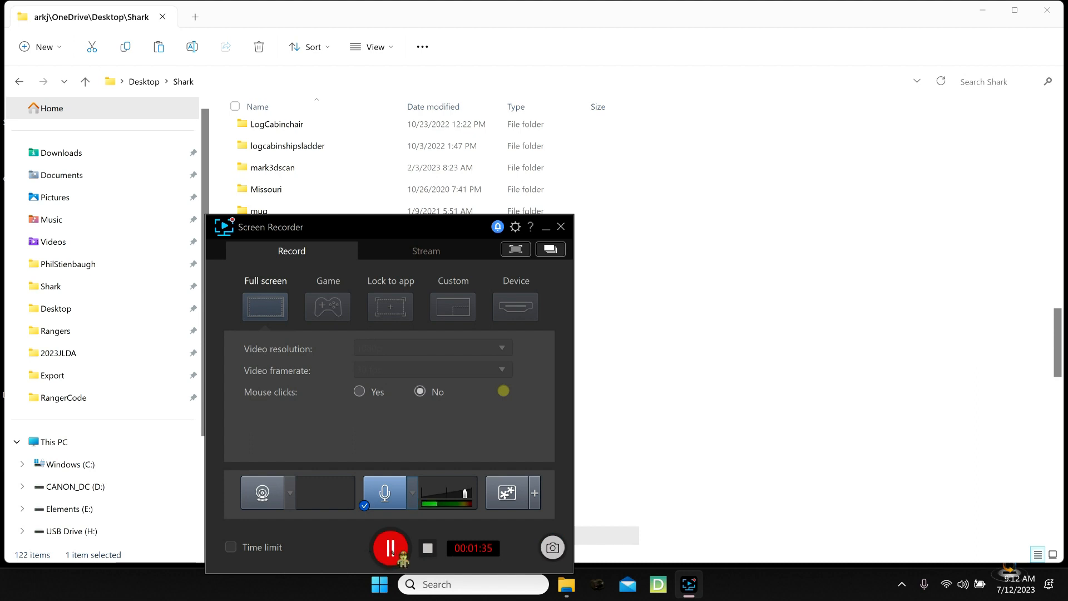
left_click(427, 548)
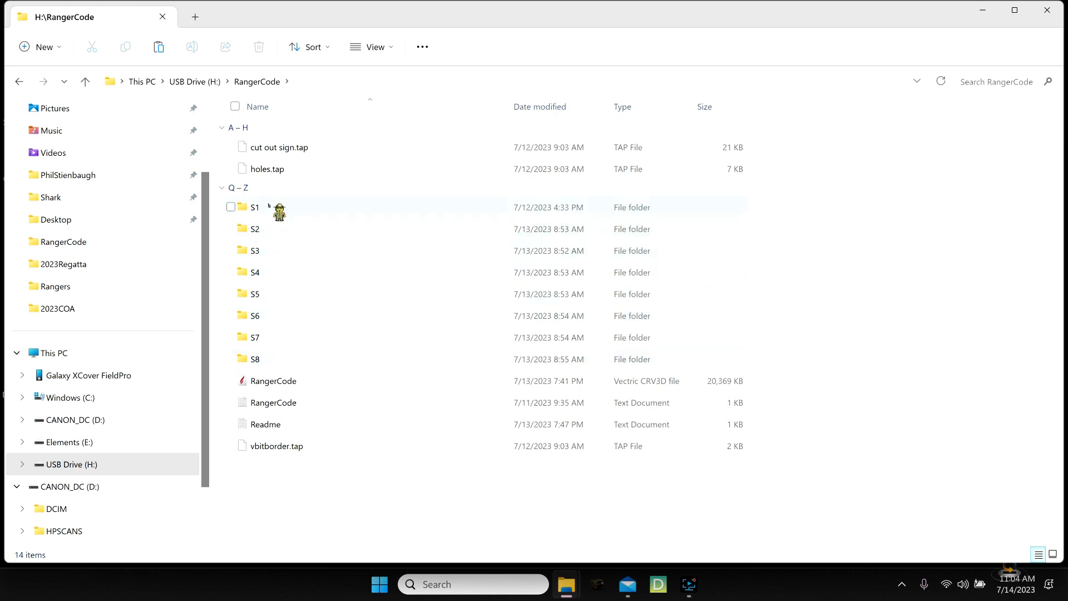
- Examine the contents of the RangerCode folder on USB Drive (H:) and the toolpath files in its S1 subfolder
mouse_move(269, 206)
double_click(280, 216)
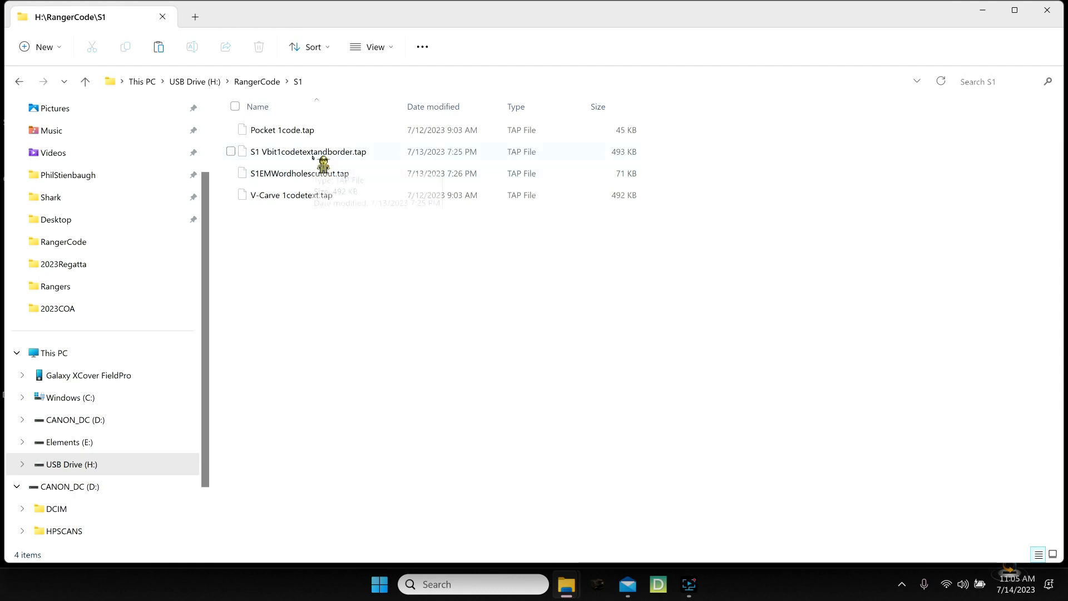
left_click(85, 83)
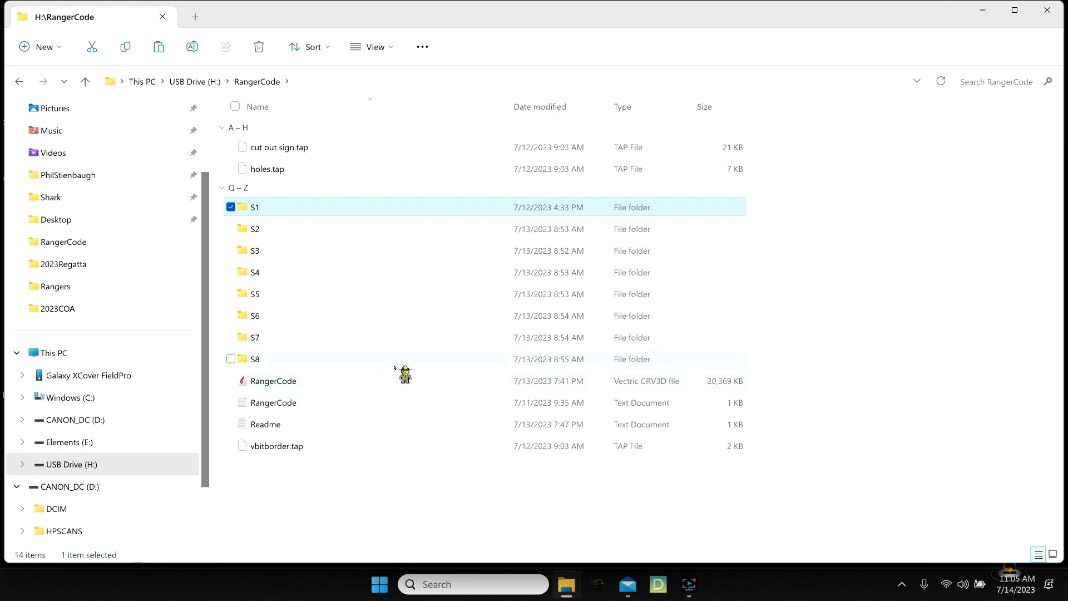
mouse_move(393, 368)
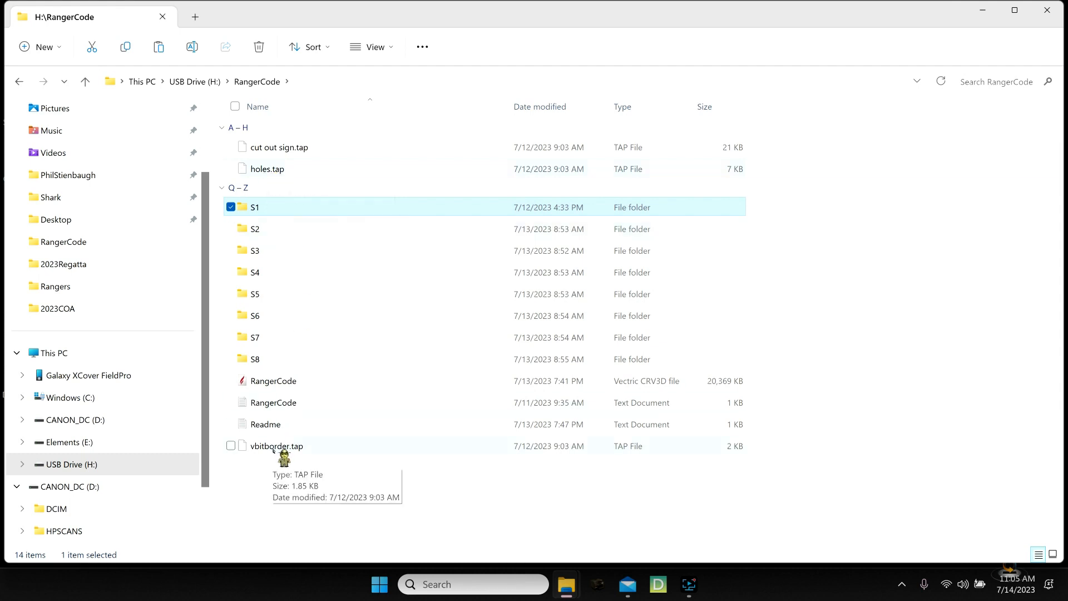
double_click(294, 207)
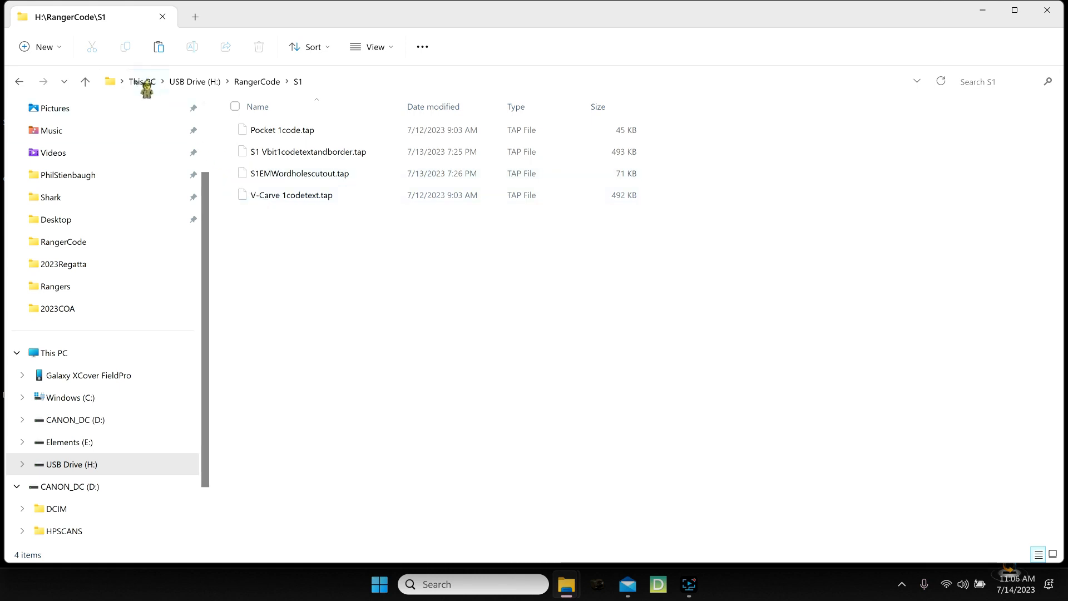
left_click(85, 82)
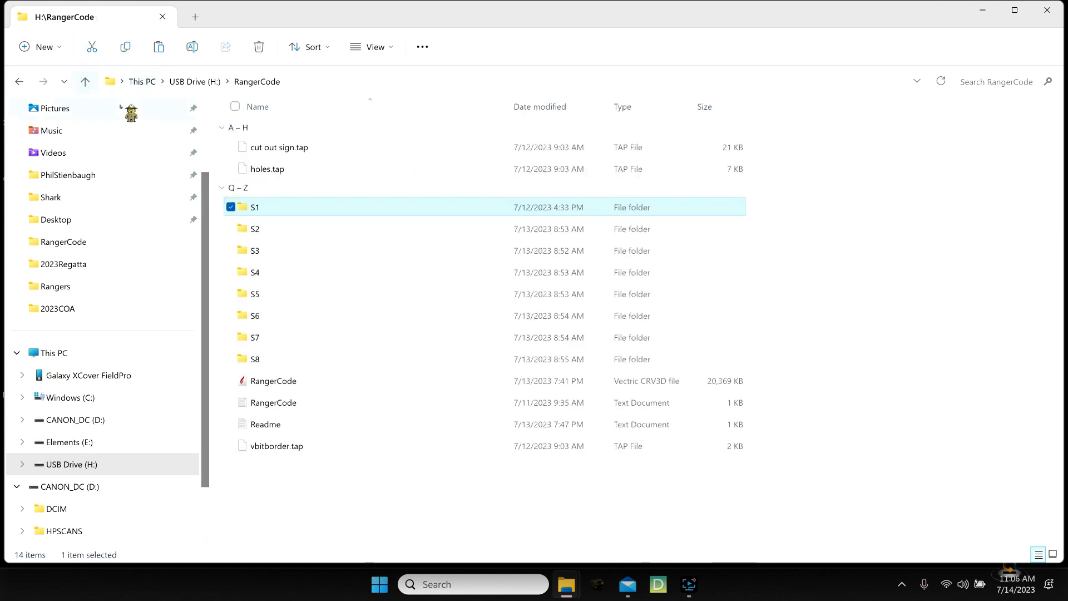